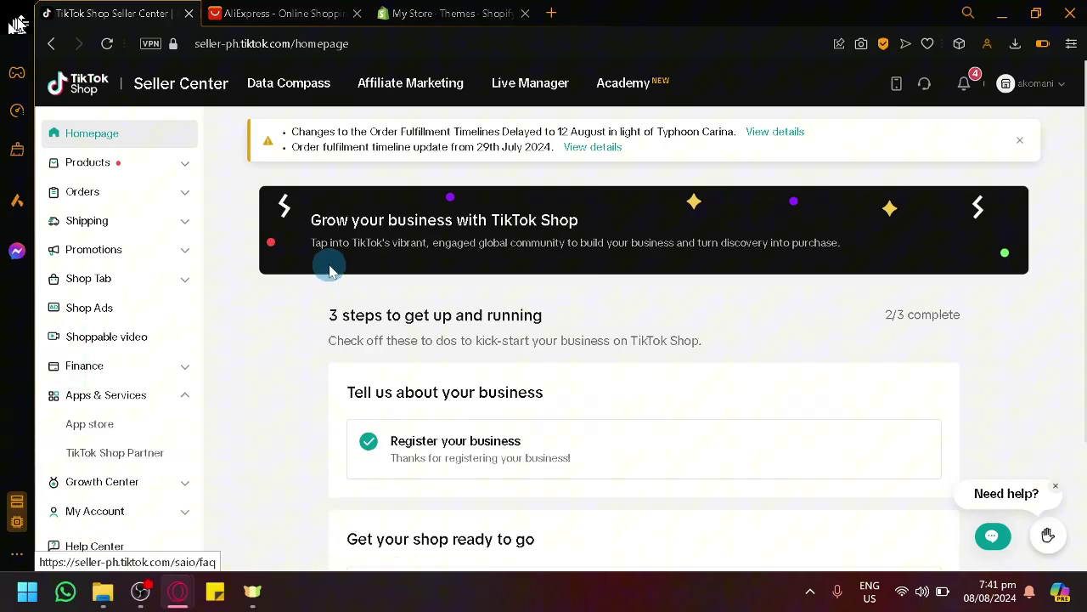
Step: Flip between the AliExpress homepage and the TikTok Shop seller homepage, scrolling AliExpress
click(264, 11)
scroll(370, 187, up, 10)
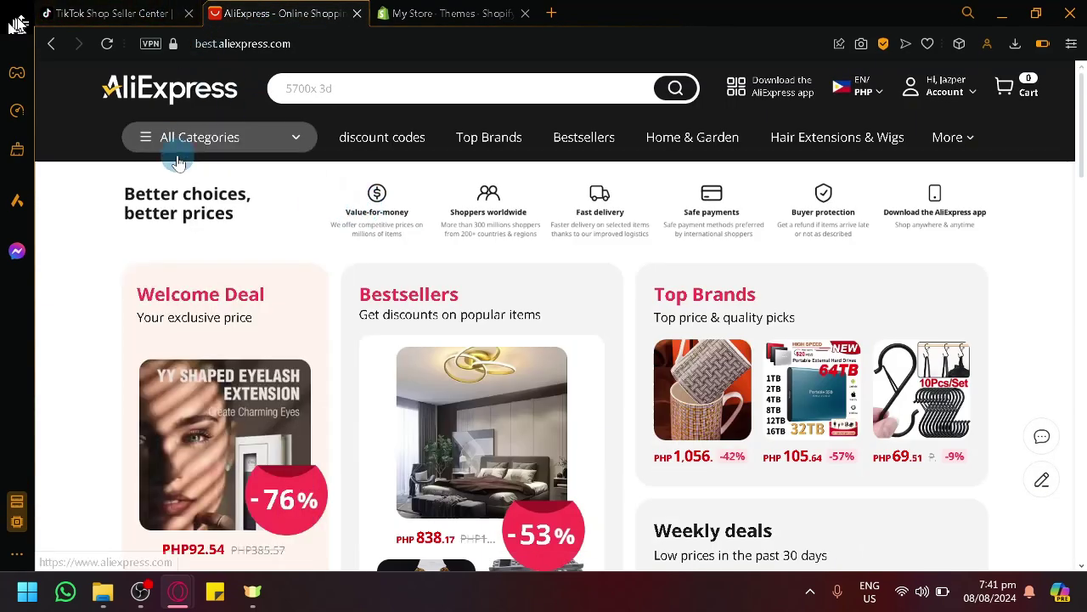
click(136, 11)
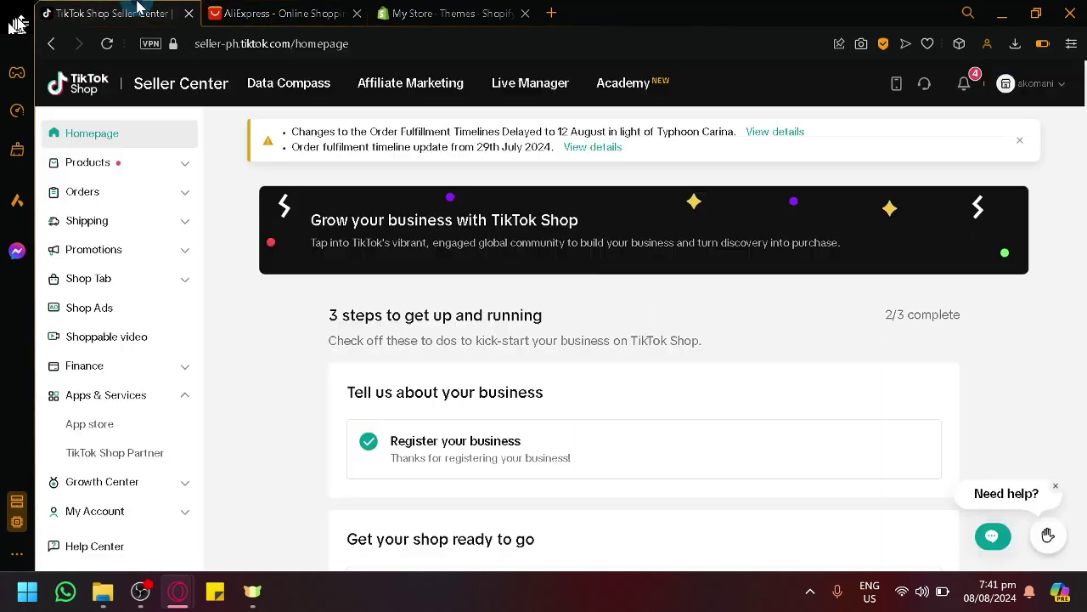
click(289, 13)
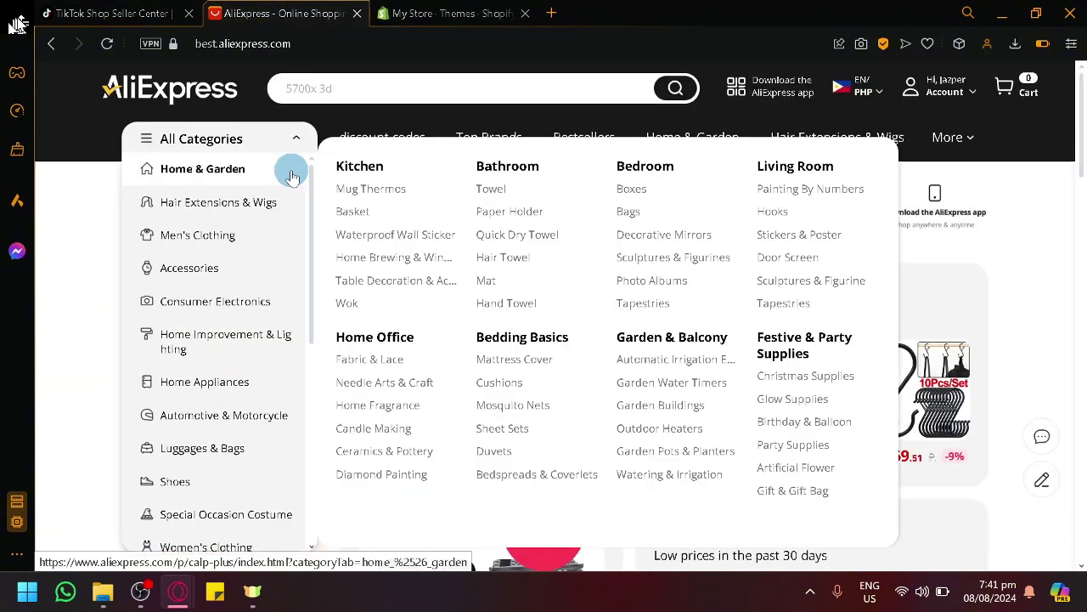
scroll(101, 243, down, 4)
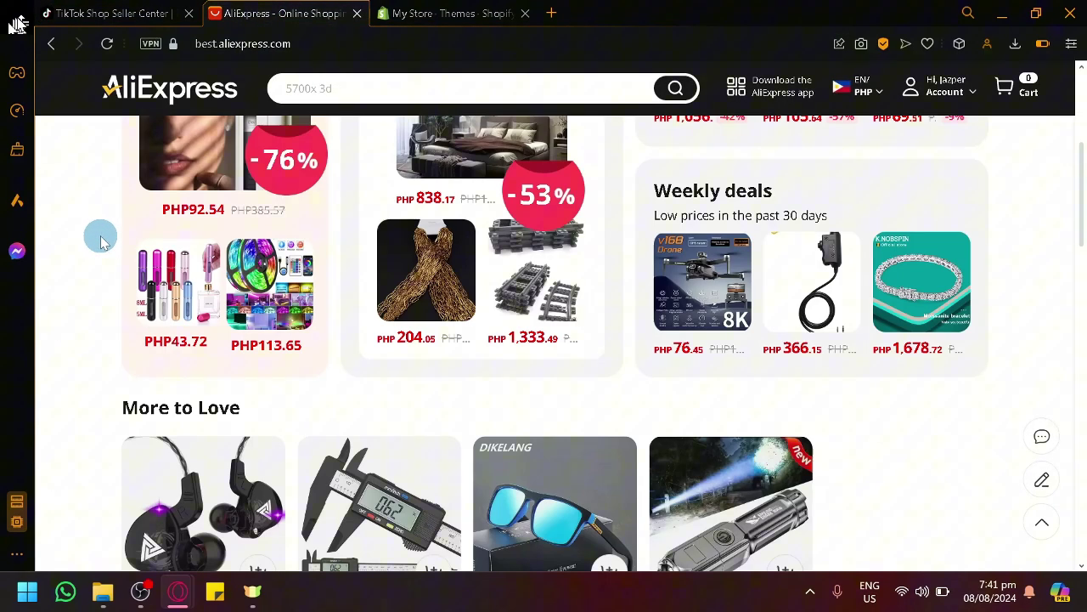
scroll(102, 242, down, 3)
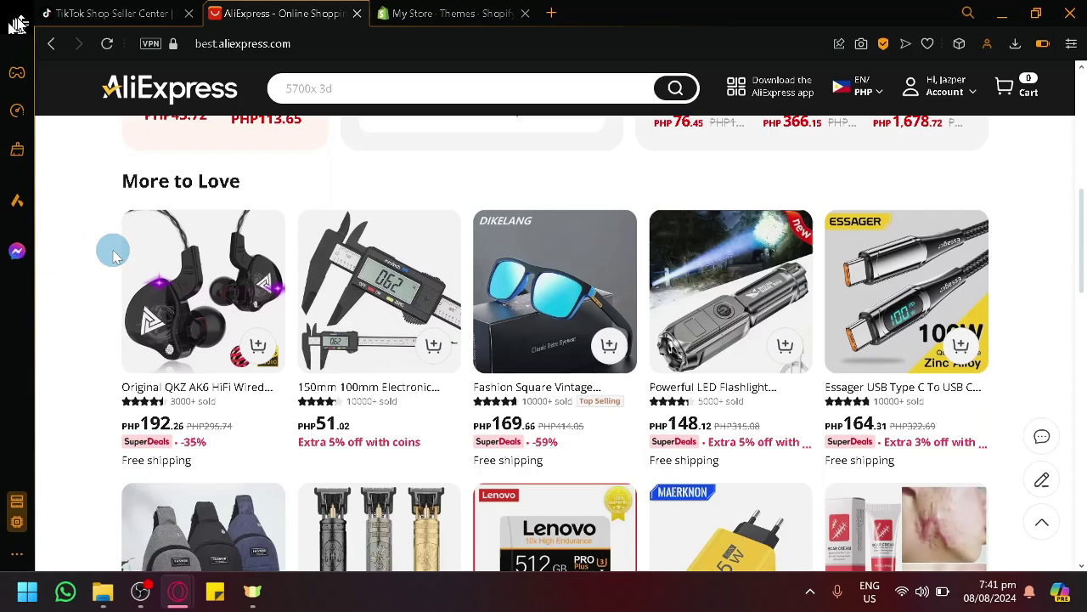
scroll(115, 255, down, 4)
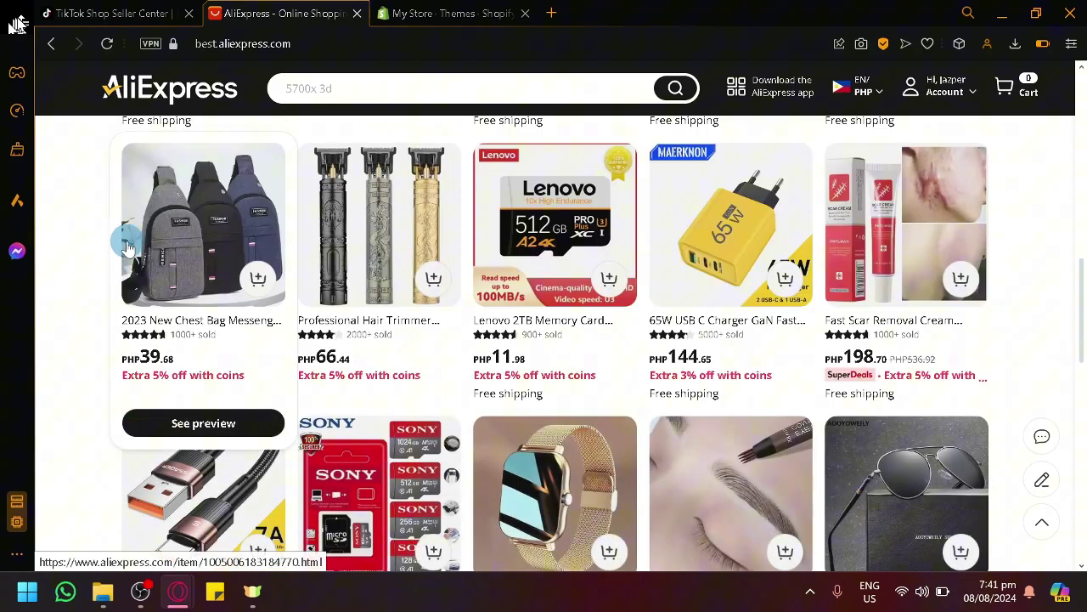
scroll(126, 247, down, 2)
scroll(126, 246, down, 3)
click(119, 12)
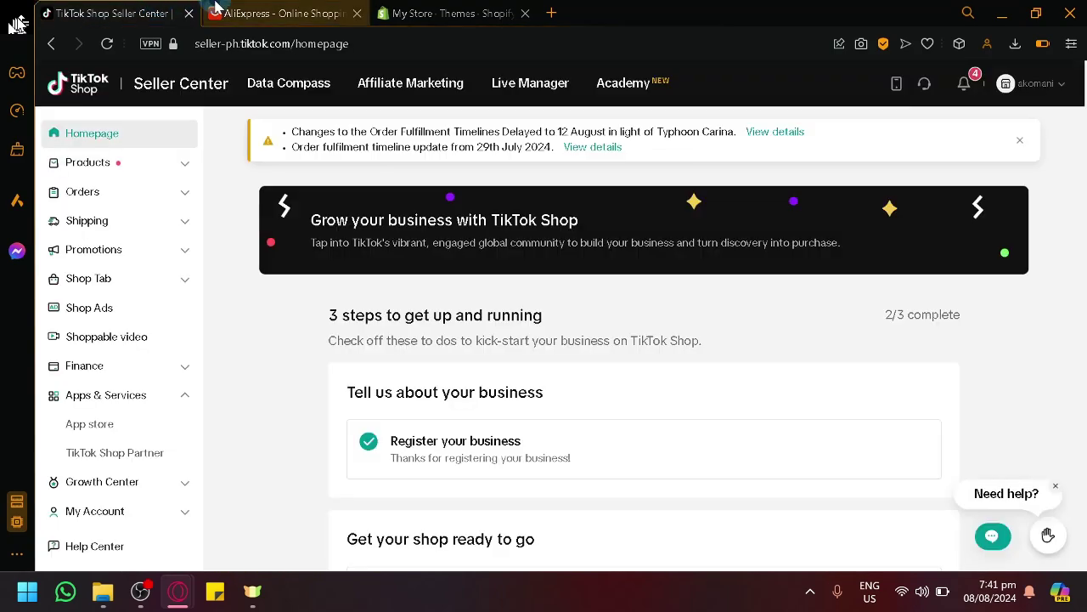
Step: Browse AliExpress products, then return to the TikTok Shop seller homepage
click(217, 8)
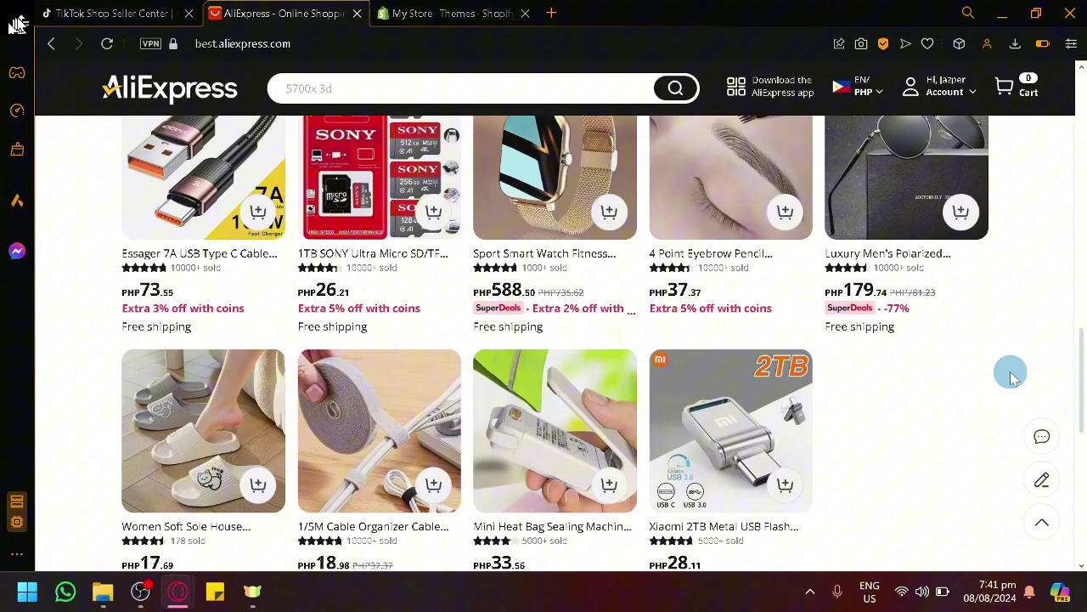
scroll(1011, 374, up, 10)
scroll(510, 281, up, 2)
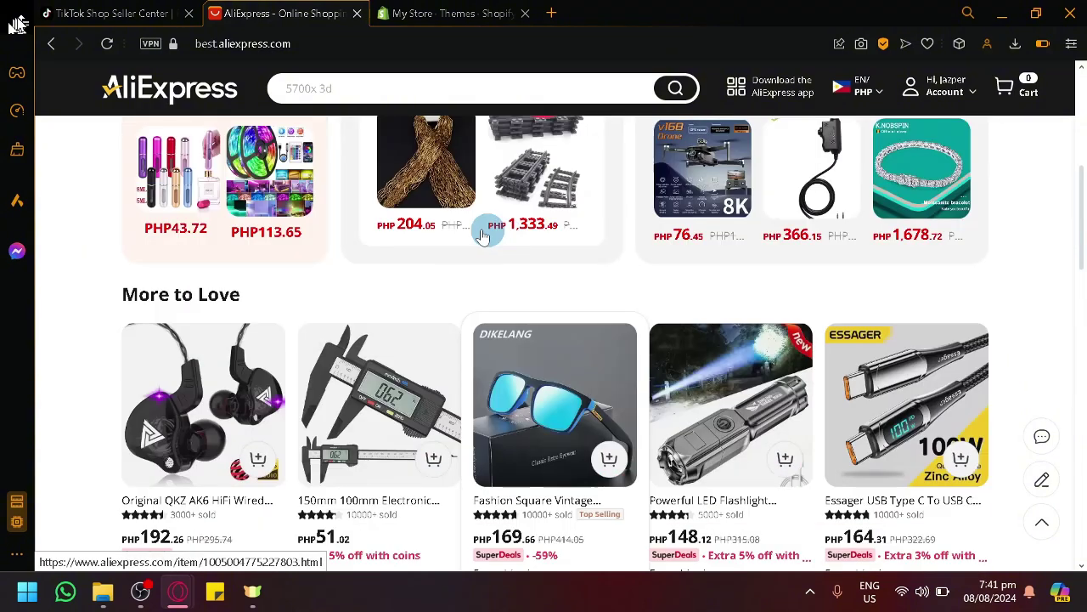
scroll(482, 236, up, 2)
scroll(489, 242, up, 1)
scroll(497, 248, up, 1)
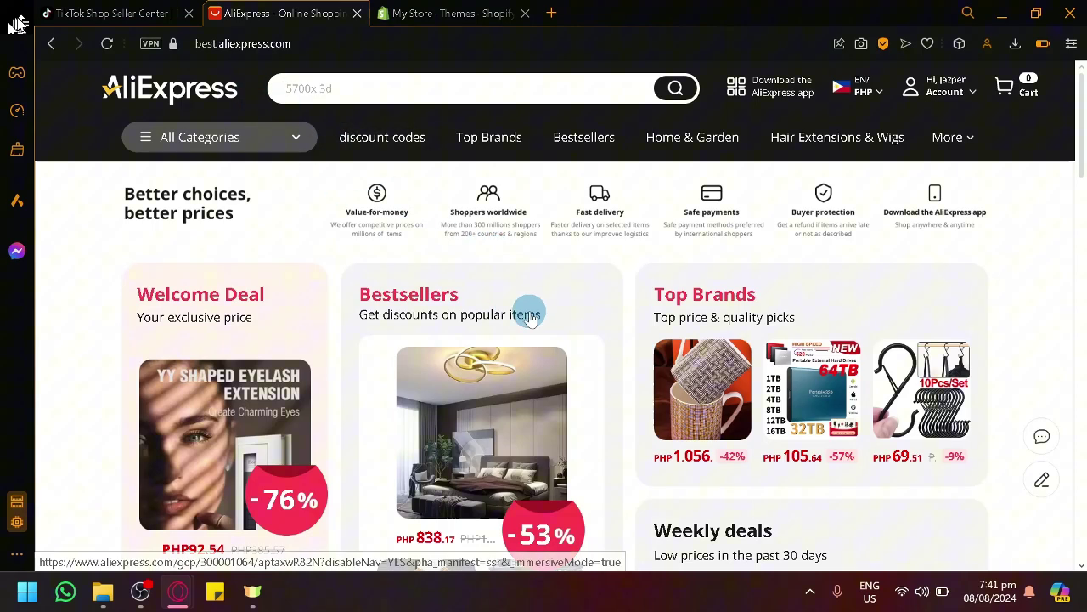
scroll(527, 311, down, 3)
scroll(542, 325, down, 2)
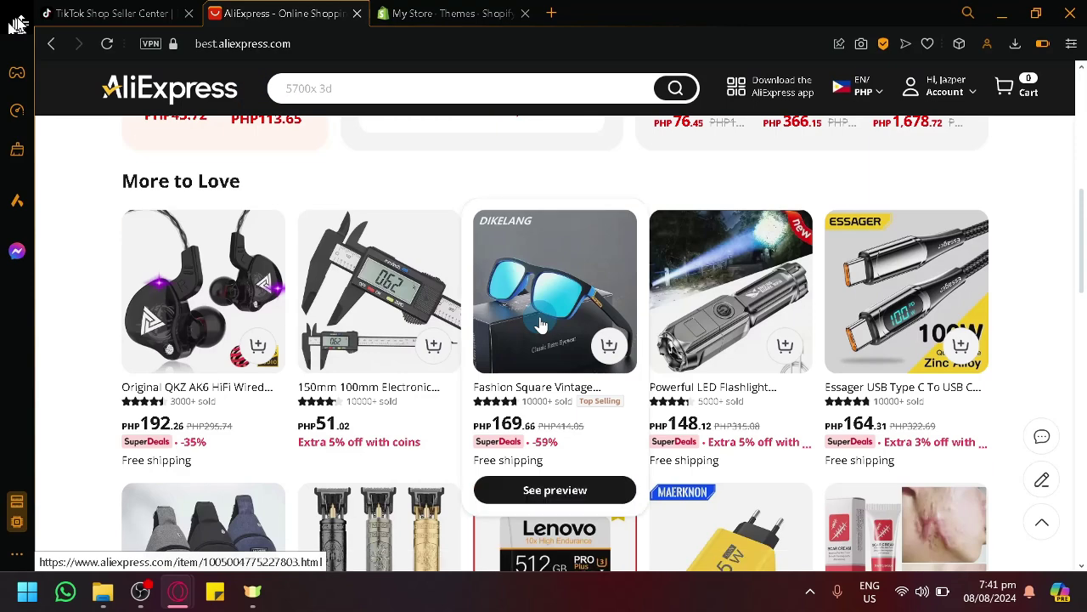
scroll(561, 340, down, 2)
scroll(680, 386, down, 2)
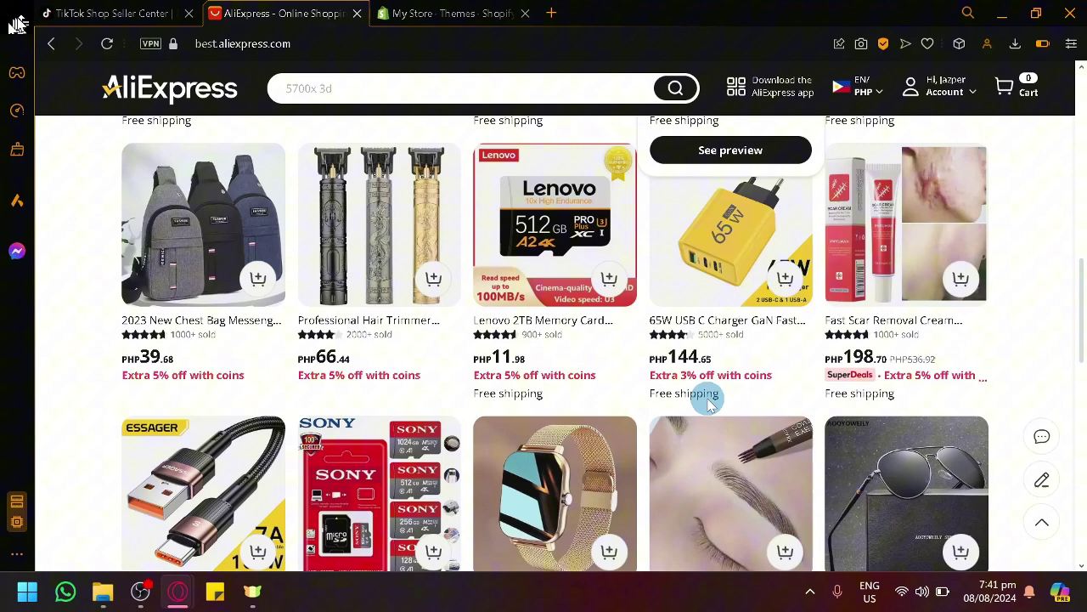
mouse_move(554, 272)
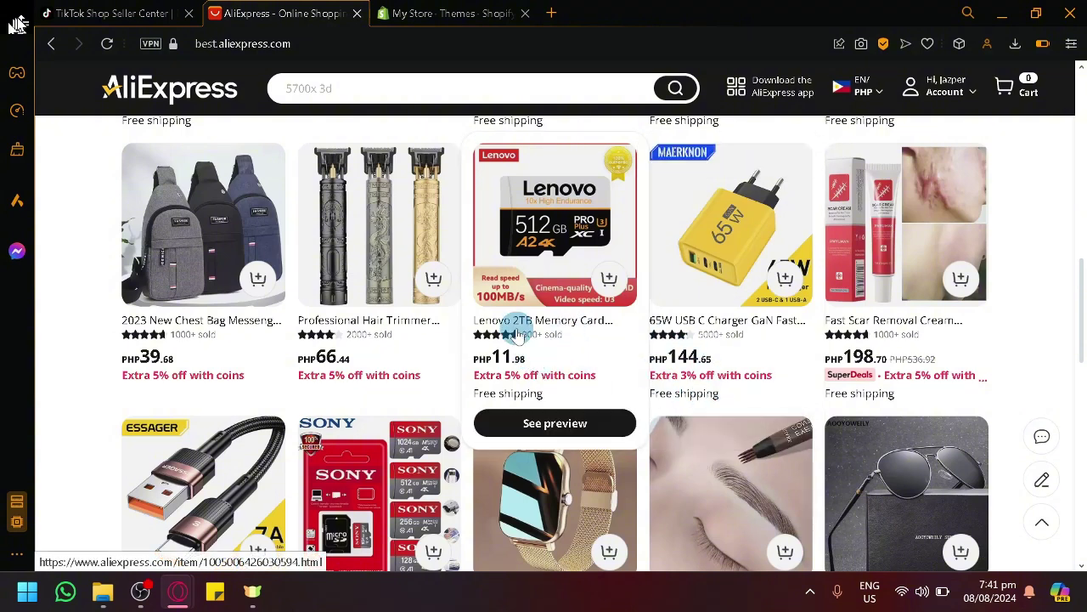
ctrl+scroll(514, 318, up, 3)
ctrl+scroll(510, 311, up, 2)
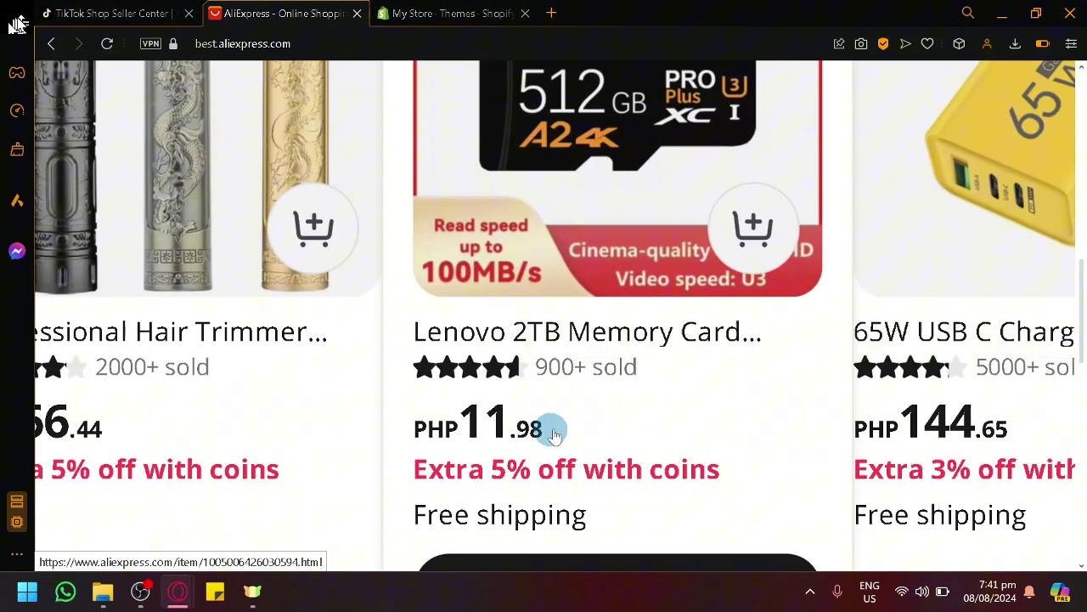
ctrl+scroll(498, 410, down, 2)
ctrl+scroll(497, 414, down, 3)
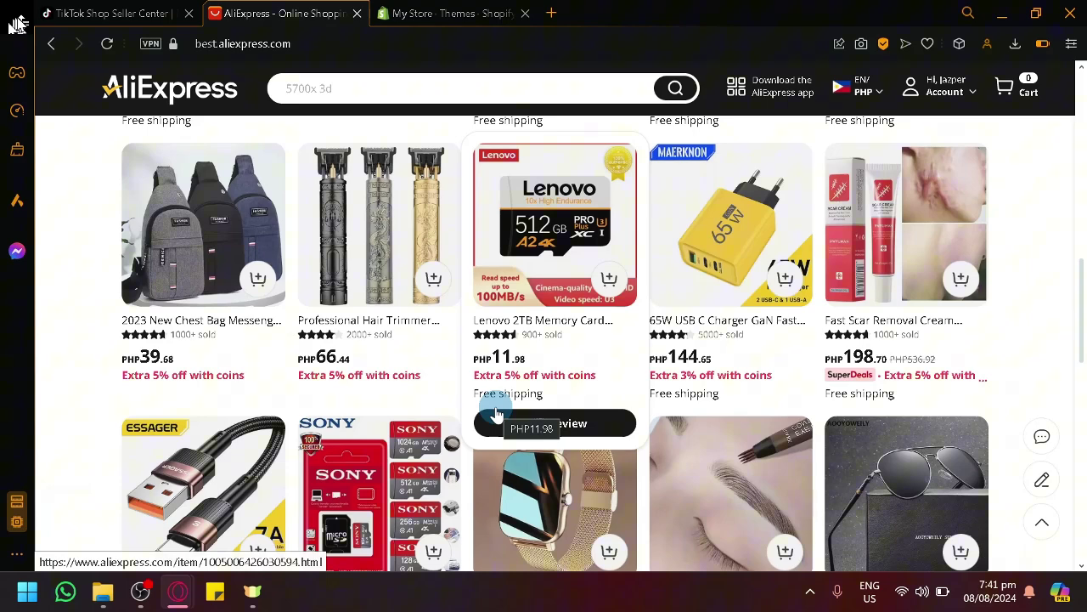
mouse_move(379, 280)
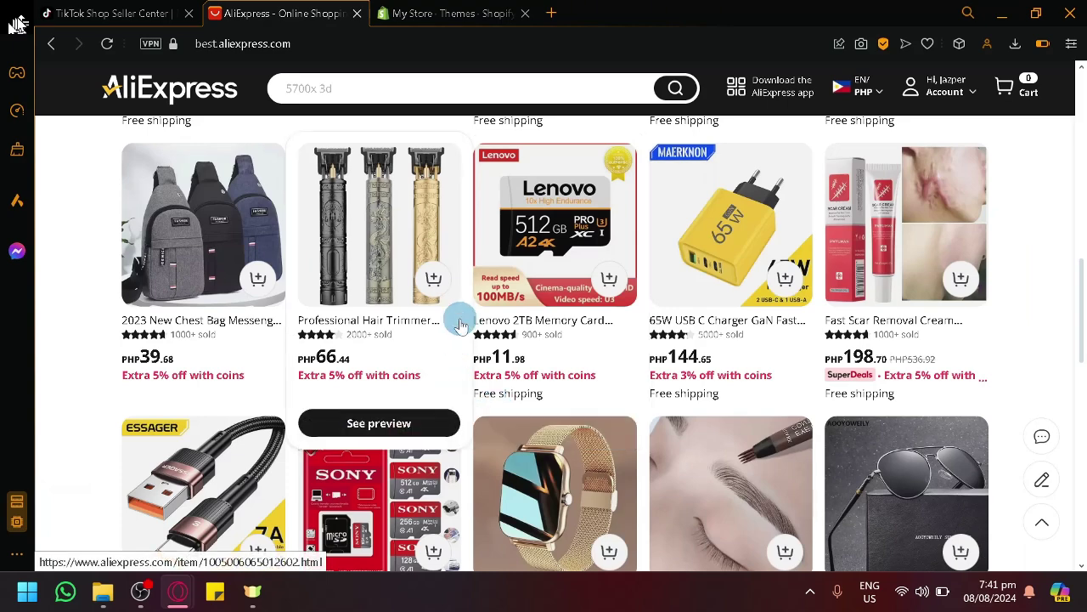
scroll(454, 336, up, 10)
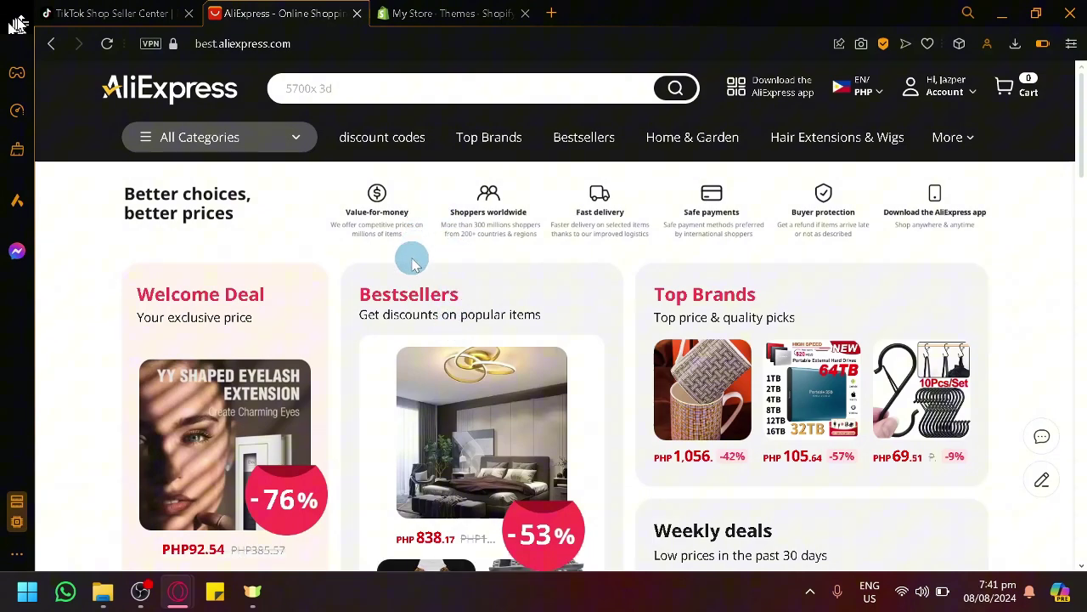
scroll(374, 261, down, 4)
scroll(374, 263, down, 6)
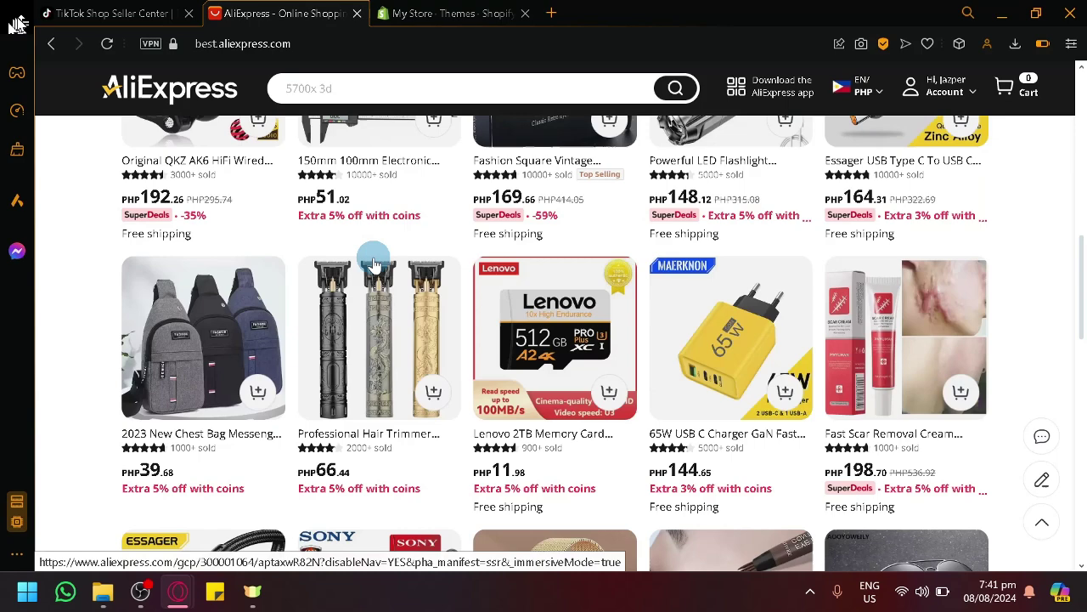
scroll(373, 264, down, 3)
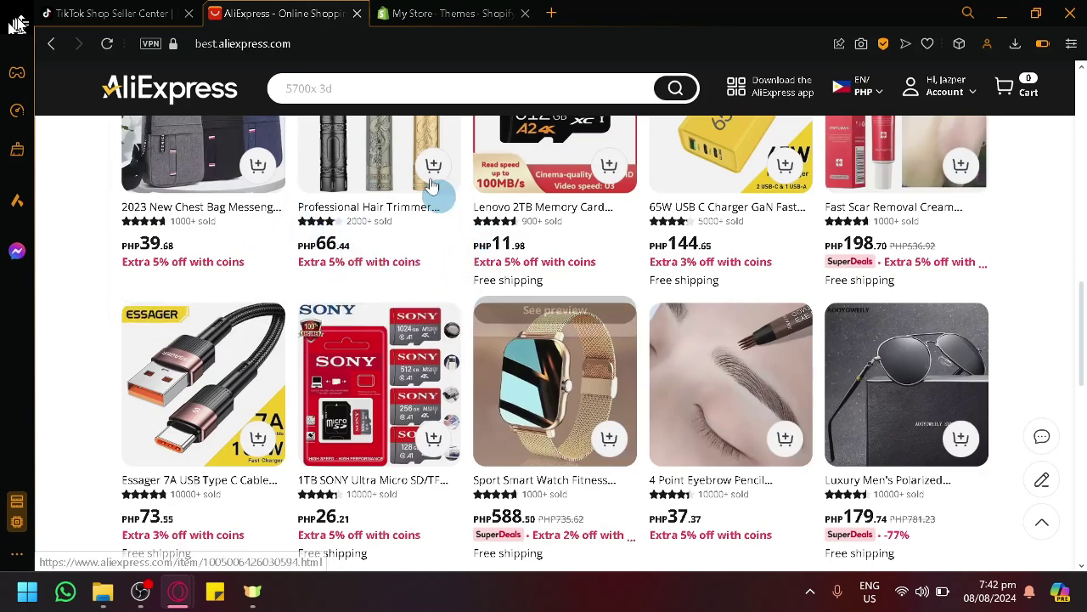
click(148, 10)
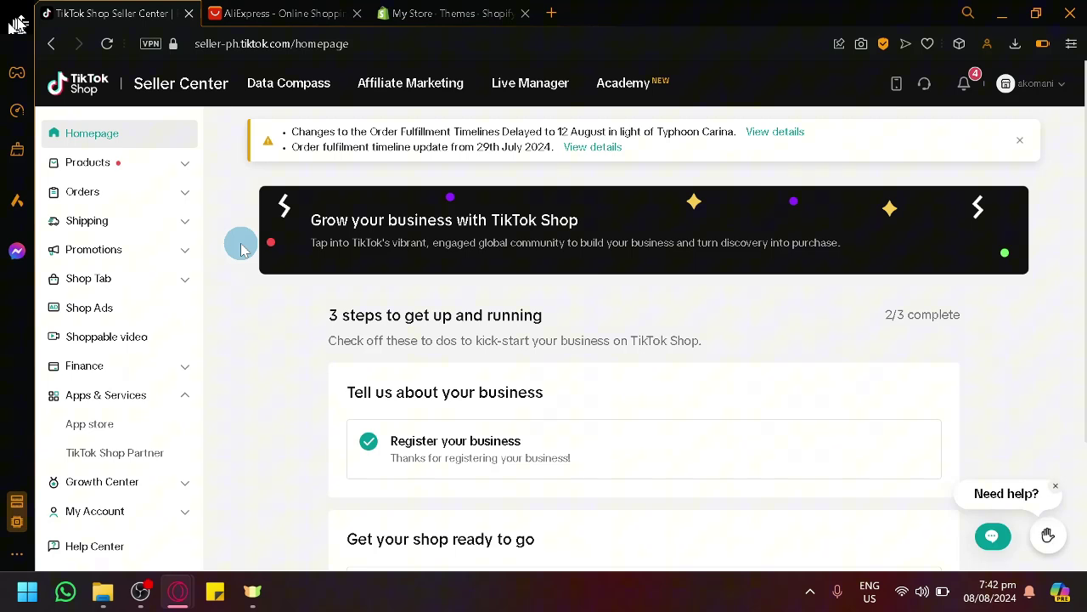
Step: Collapse Apps & Services in the Seller Center sidebar after a glance at the Shopify themes page
click(433, 85)
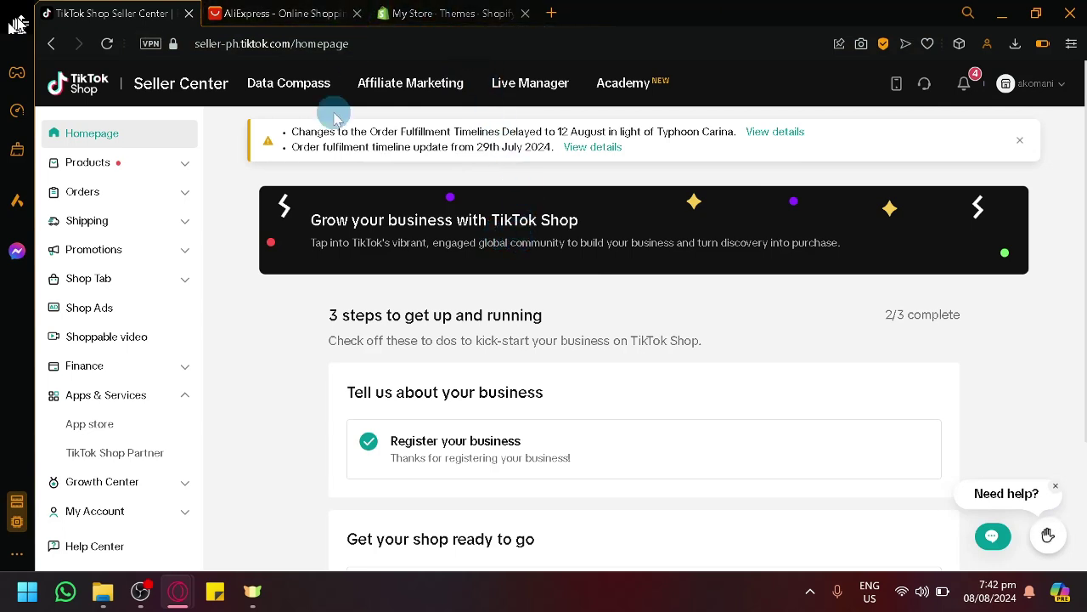
click(169, 394)
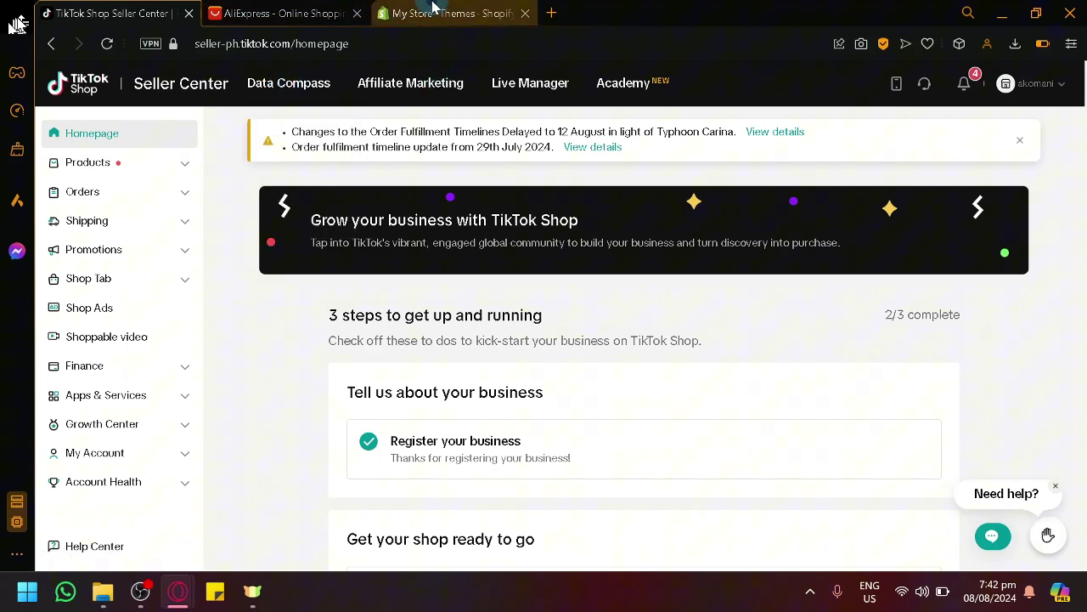
click(434, 10)
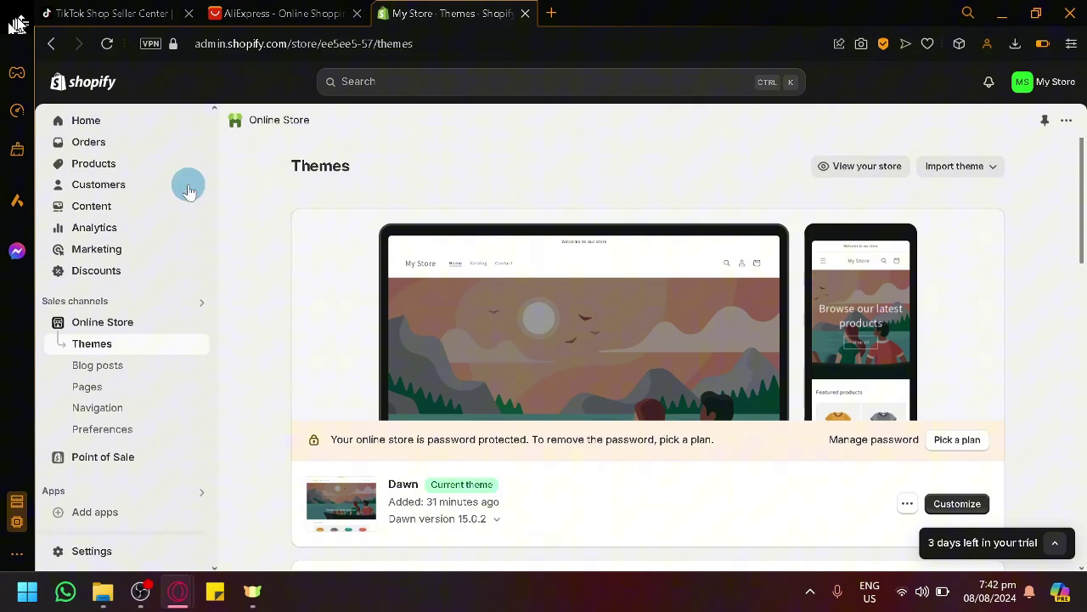
click(179, 11)
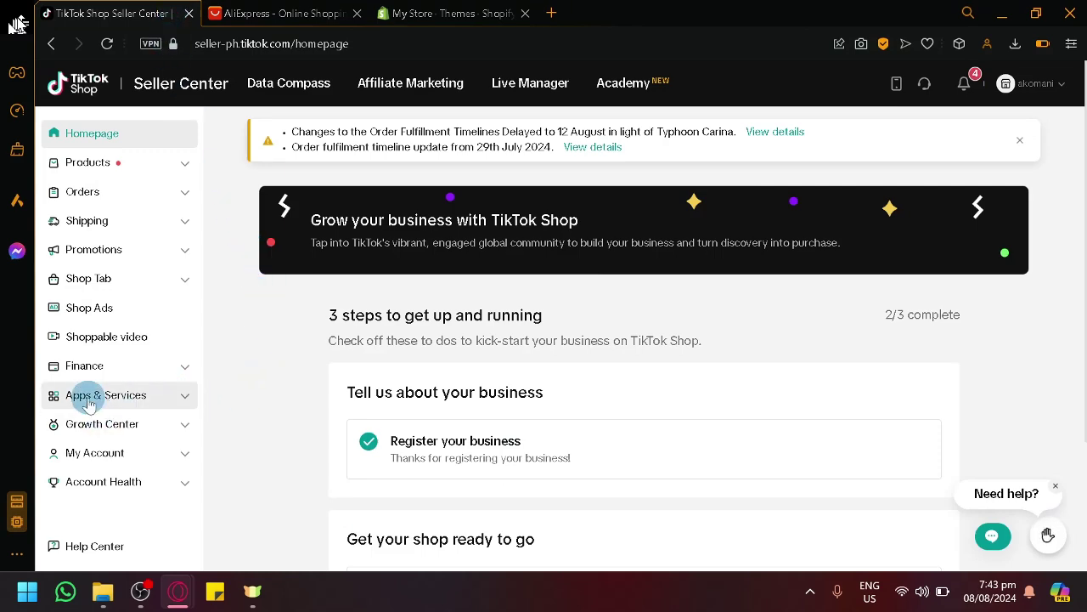
Step: Expand Apps & Services in the sidebar and go to the App store
scroll(85, 396, down, 1)
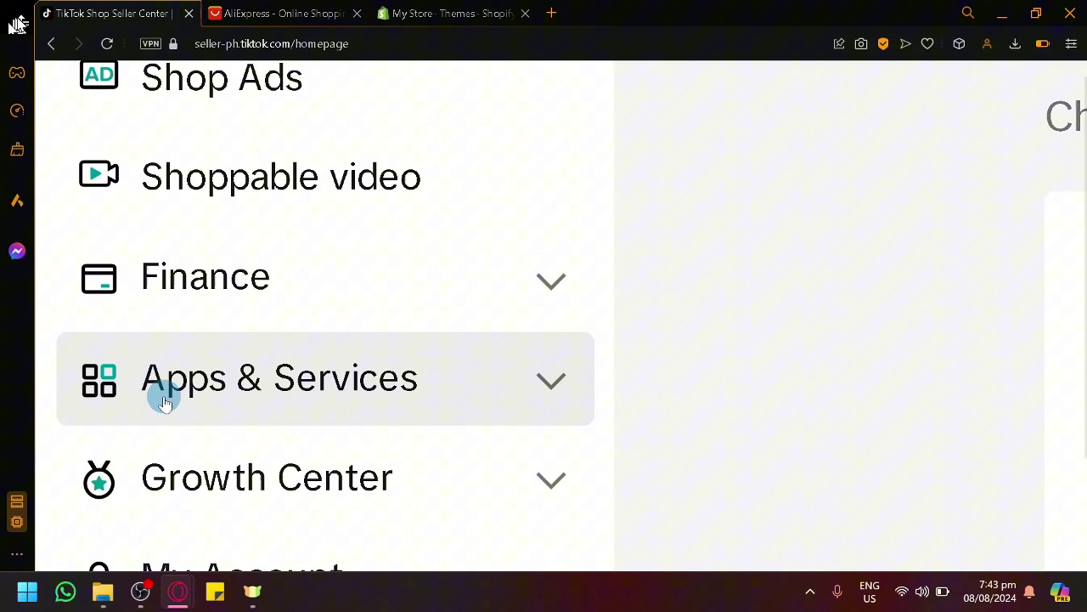
click(119, 396)
scroll(242, 389, down, 1)
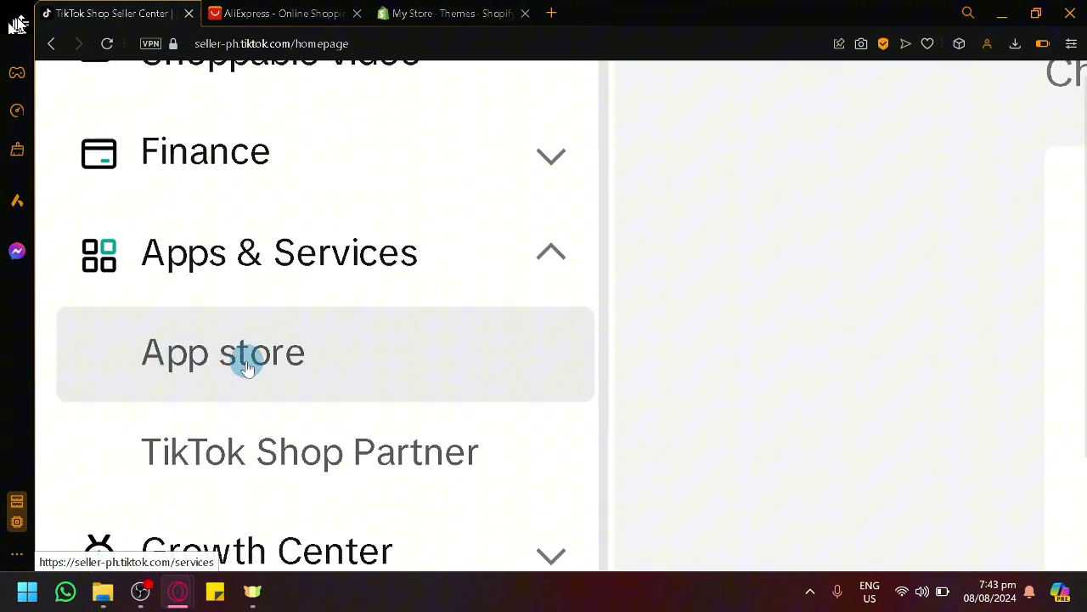
click(245, 361)
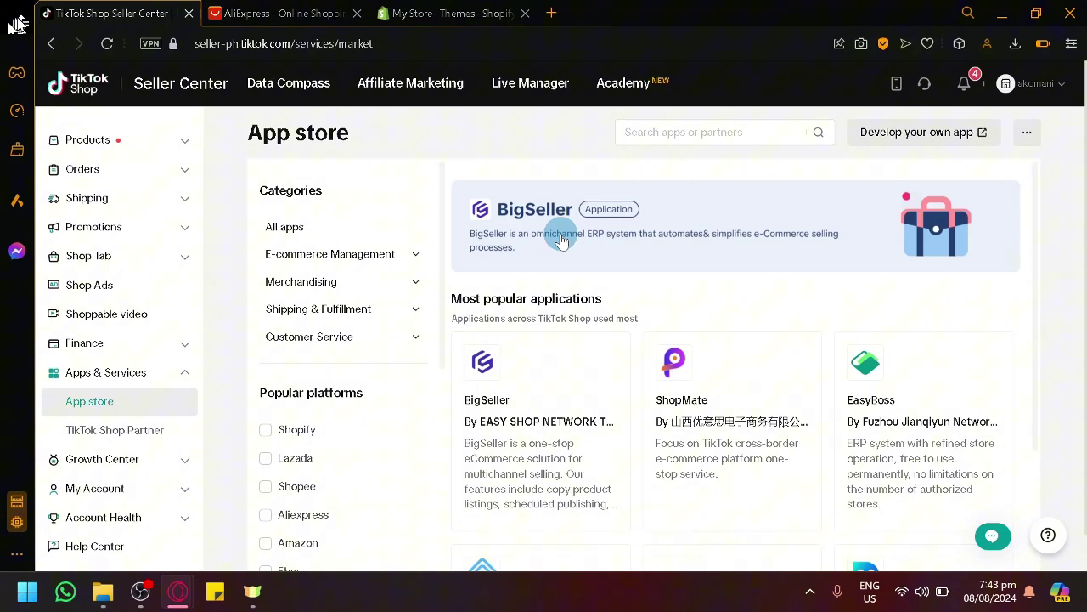
Step: Scroll the App store's filter panel down to the Popular platforms checkboxes
scroll(560, 241, down, 3)
scroll(595, 263, up, 2)
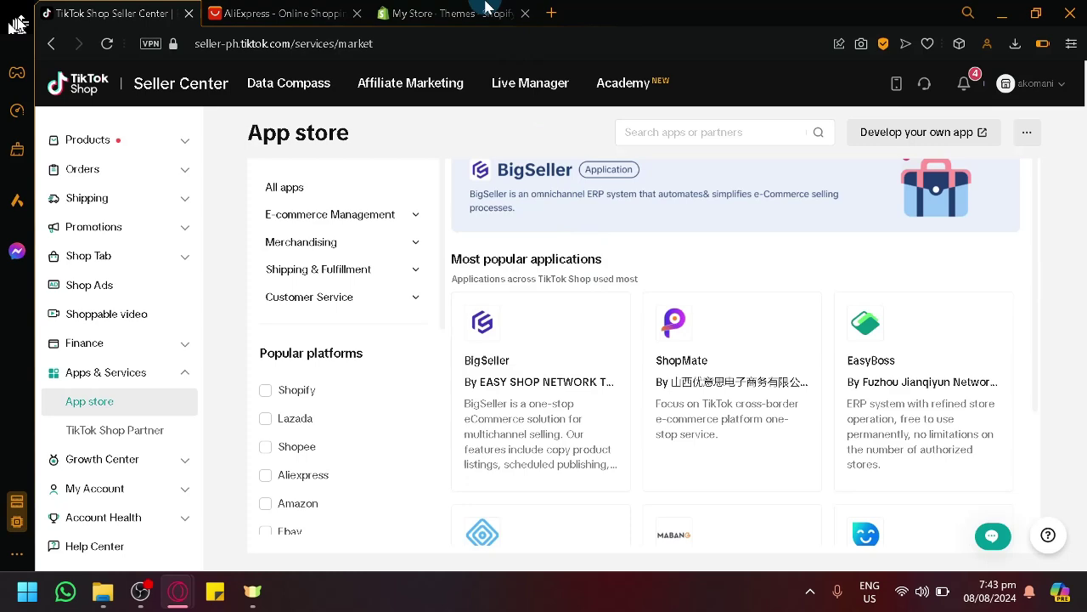
click(486, 9)
click(115, 8)
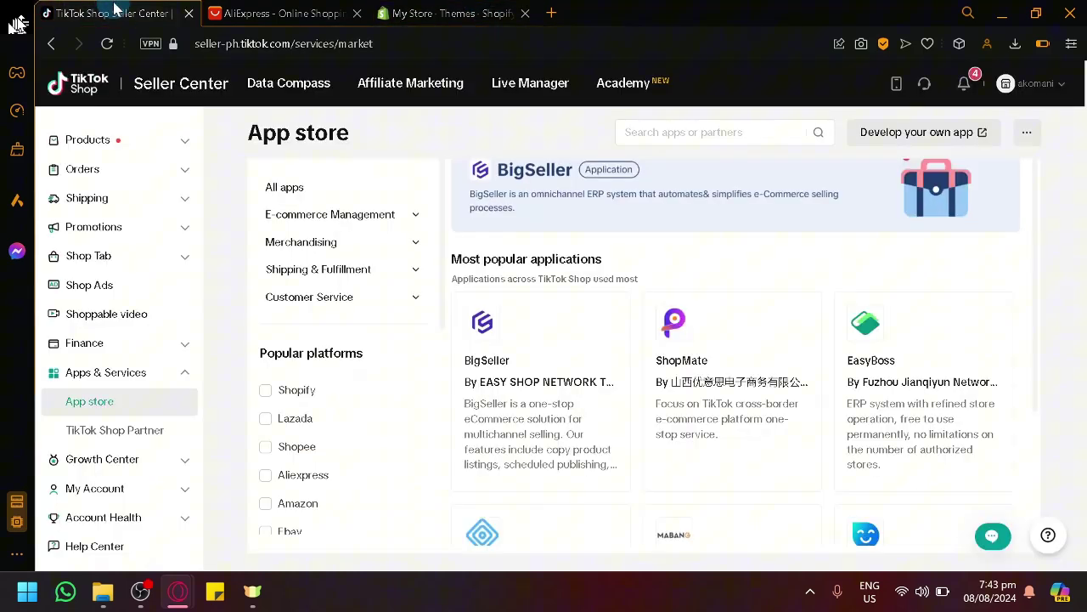
scroll(606, 291, down, 2)
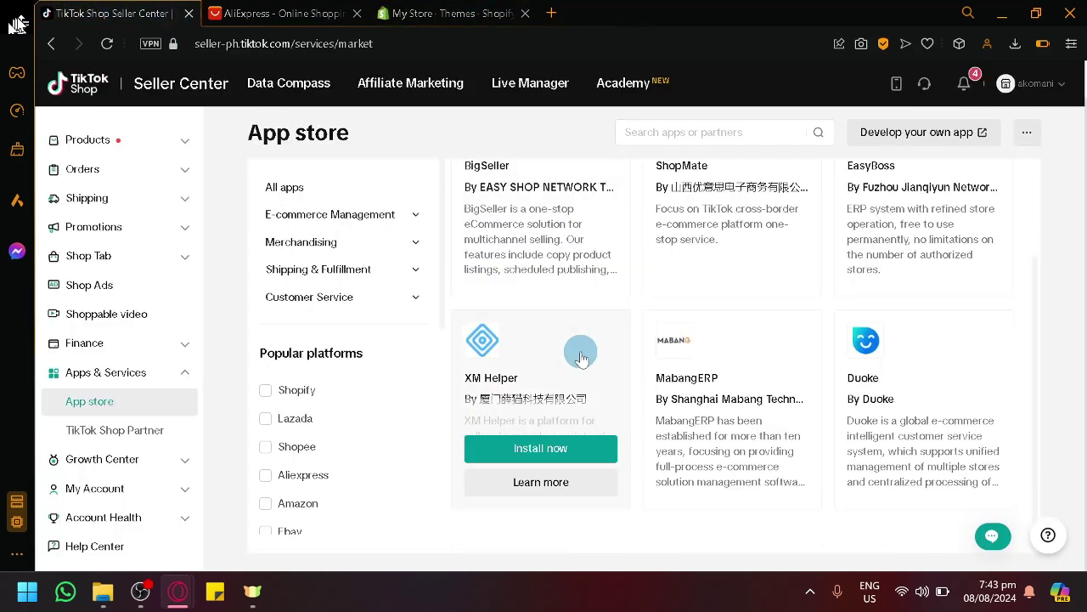
scroll(582, 358, up, 2)
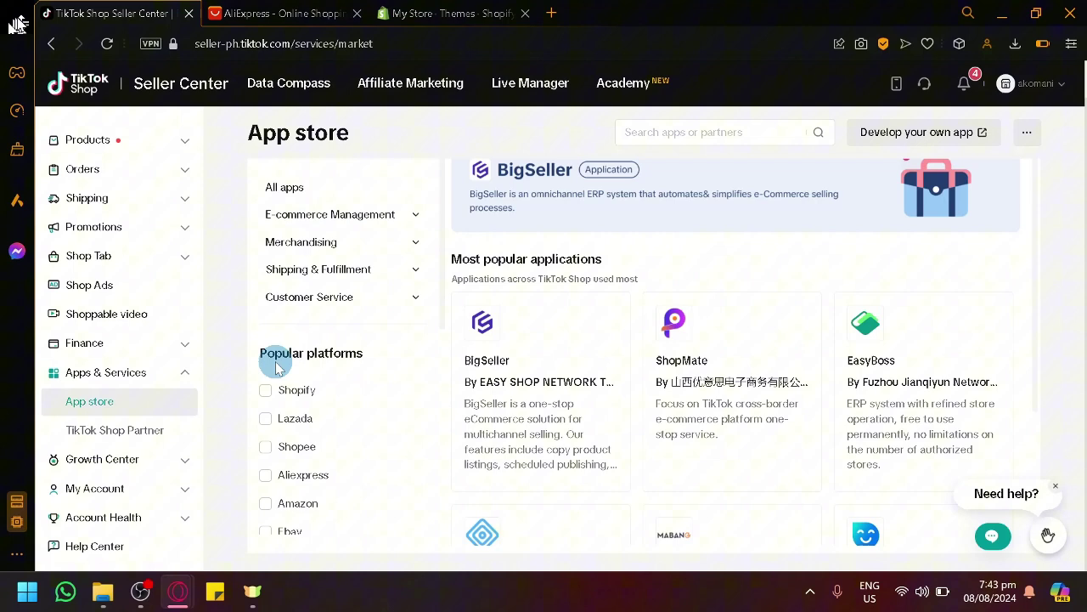
scroll(270, 365, down, 2)
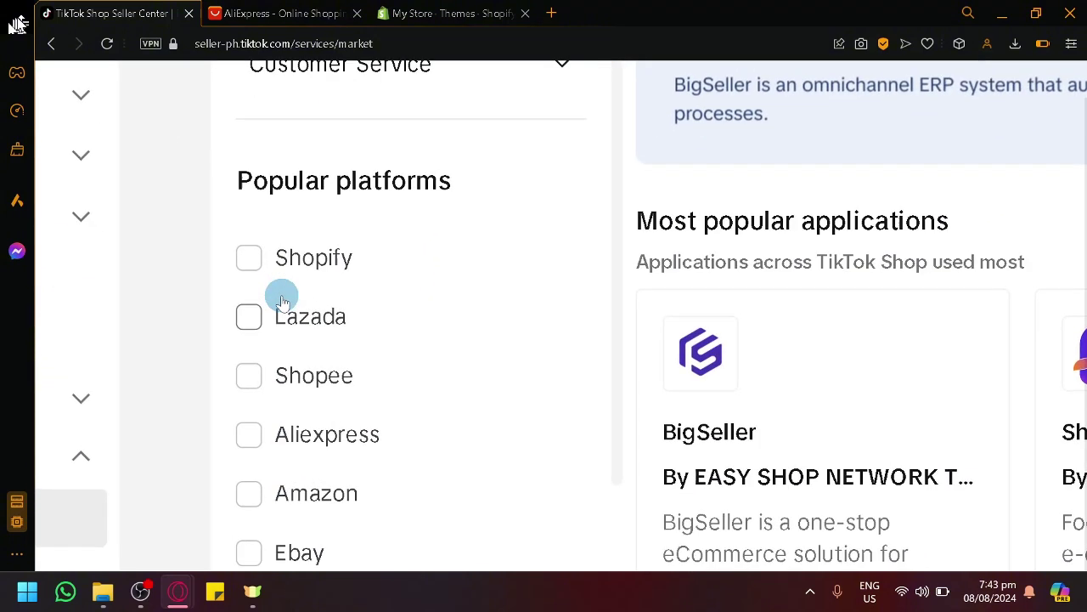
scroll(284, 306, down, 1)
scroll(304, 211, up, 1)
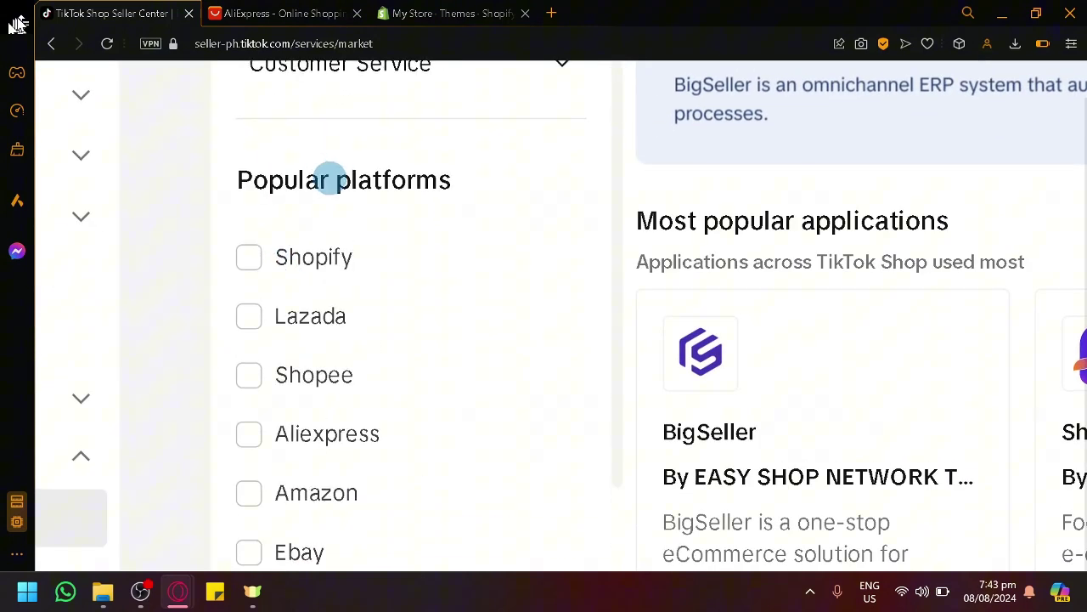
scroll(345, 289, down, 2)
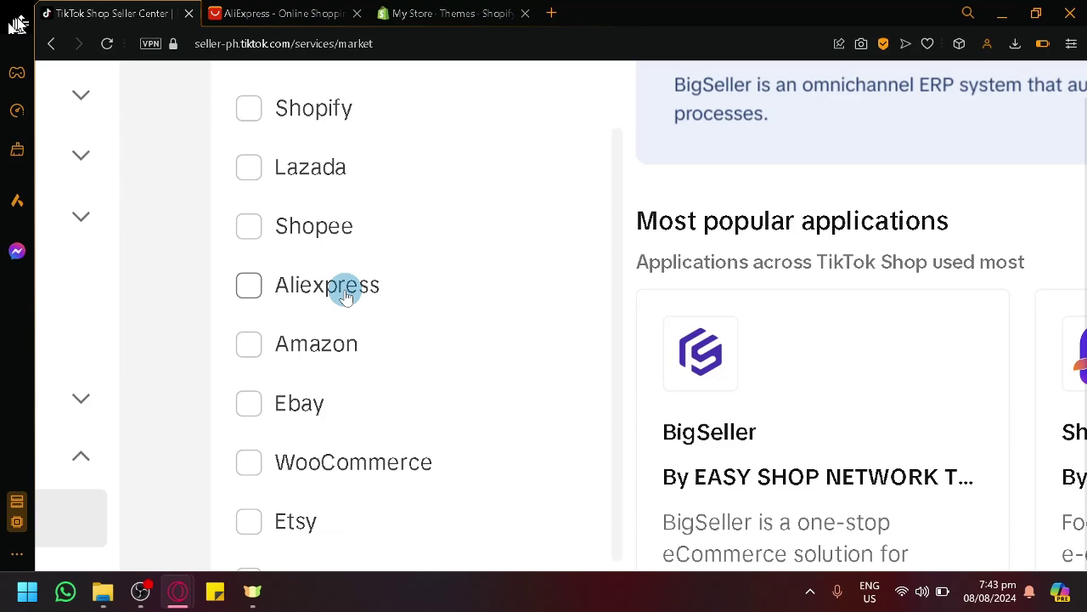
Step: Filter the App store to apps integrating with Aliexpress
click(344, 289)
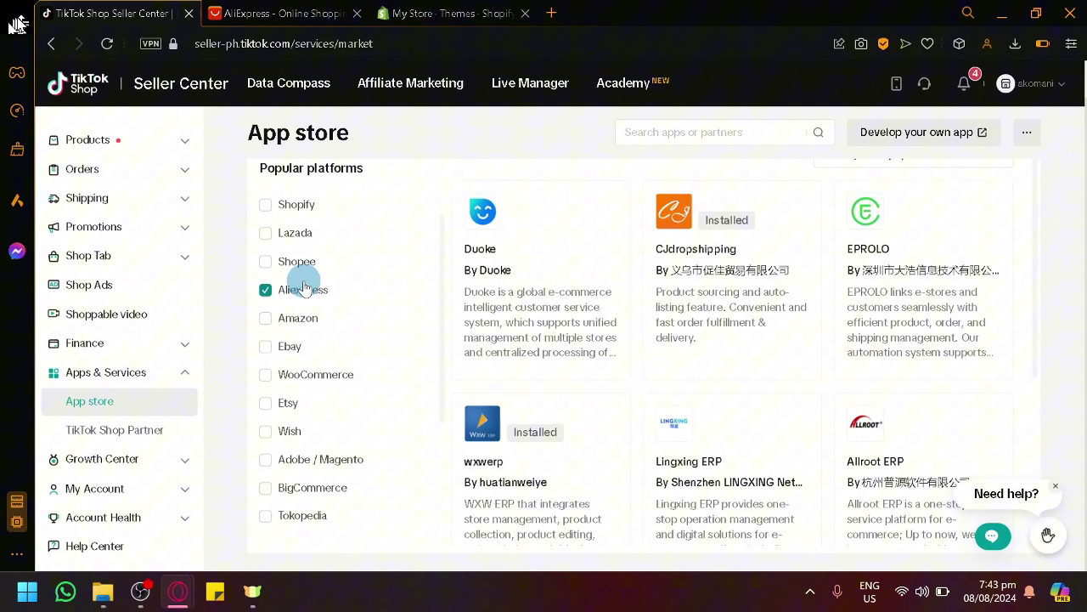
mouse_move(733, 272)
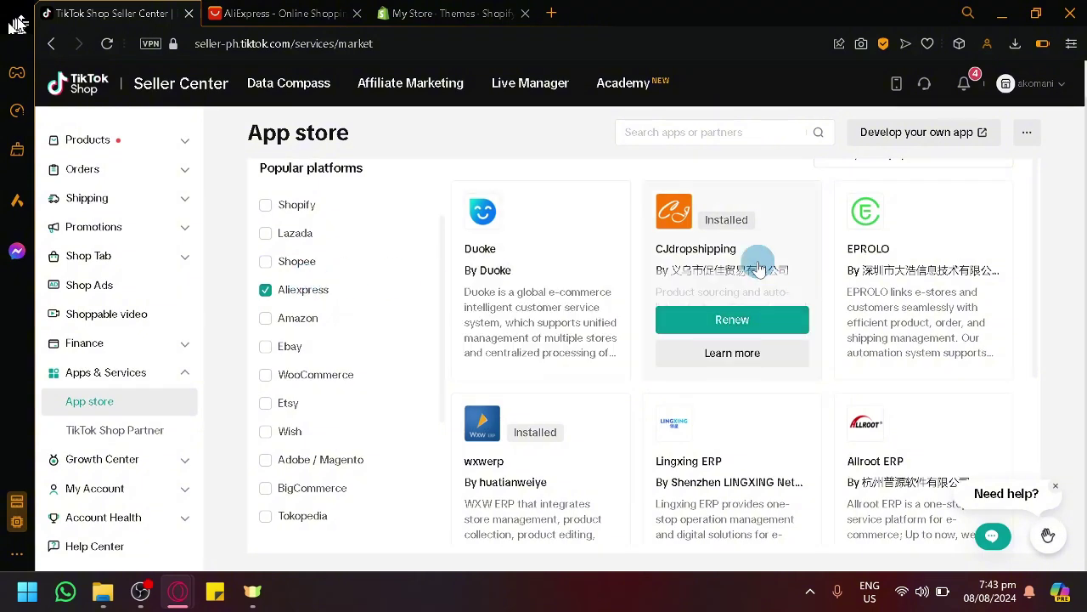
scroll(626, 228, down, 2)
scroll(626, 225, down, 2)
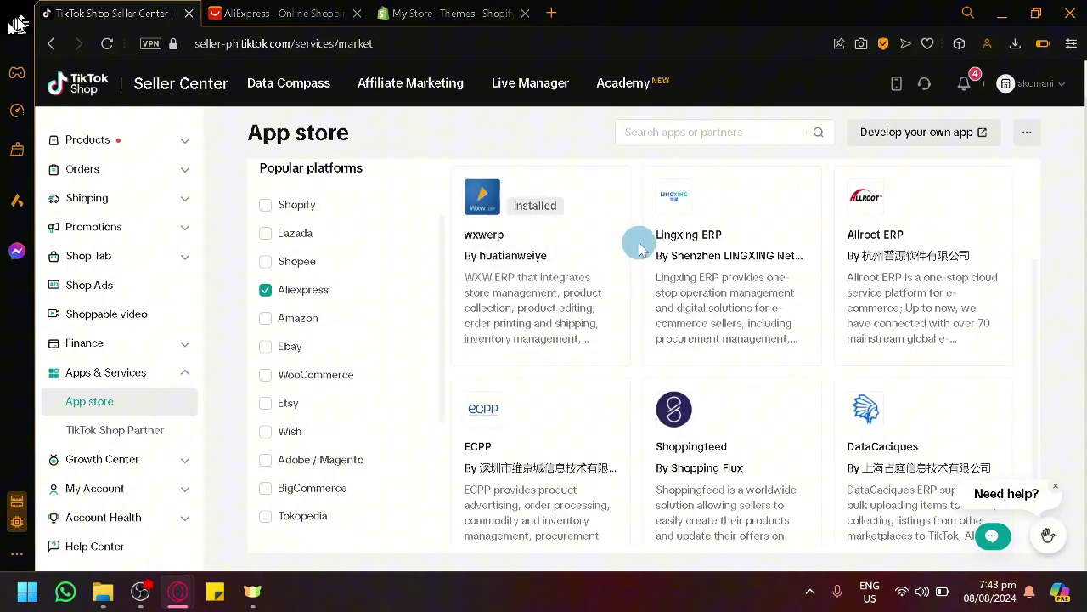
scroll(602, 315, up, 2)
scroll(660, 281, up, 2)
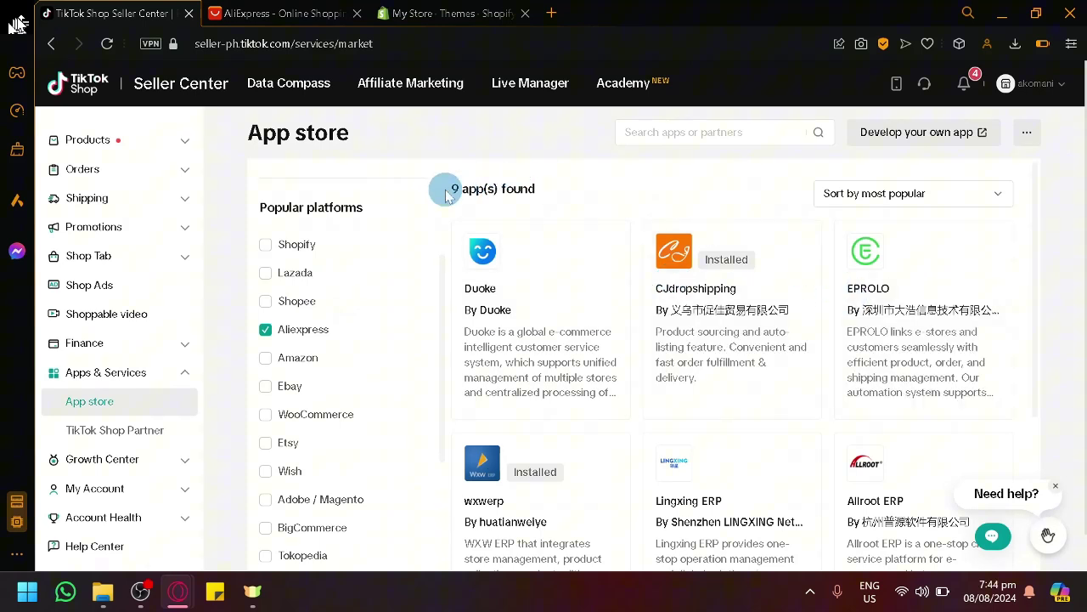
Step: Read the Duoke app's details, then go back to the filtered app listing
click(528, 277)
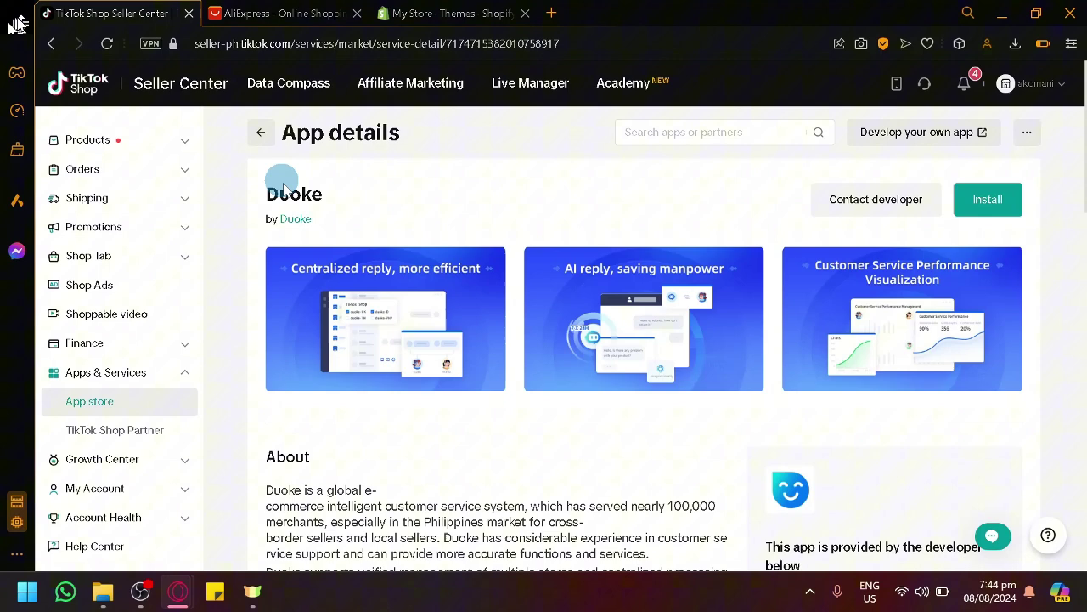
scroll(483, 338, down, 3)
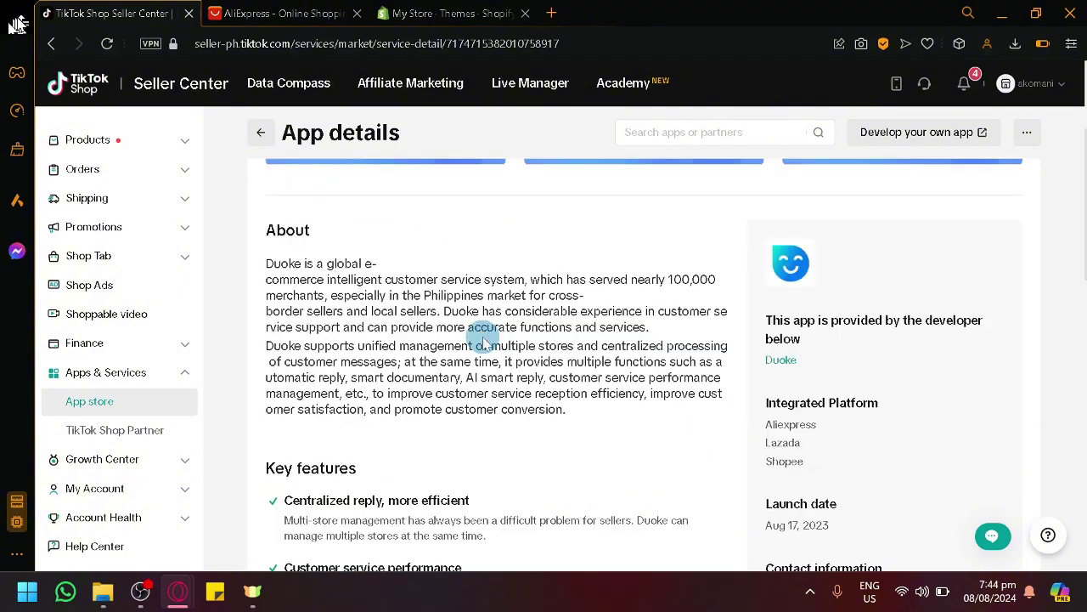
scroll(483, 340, down, 1)
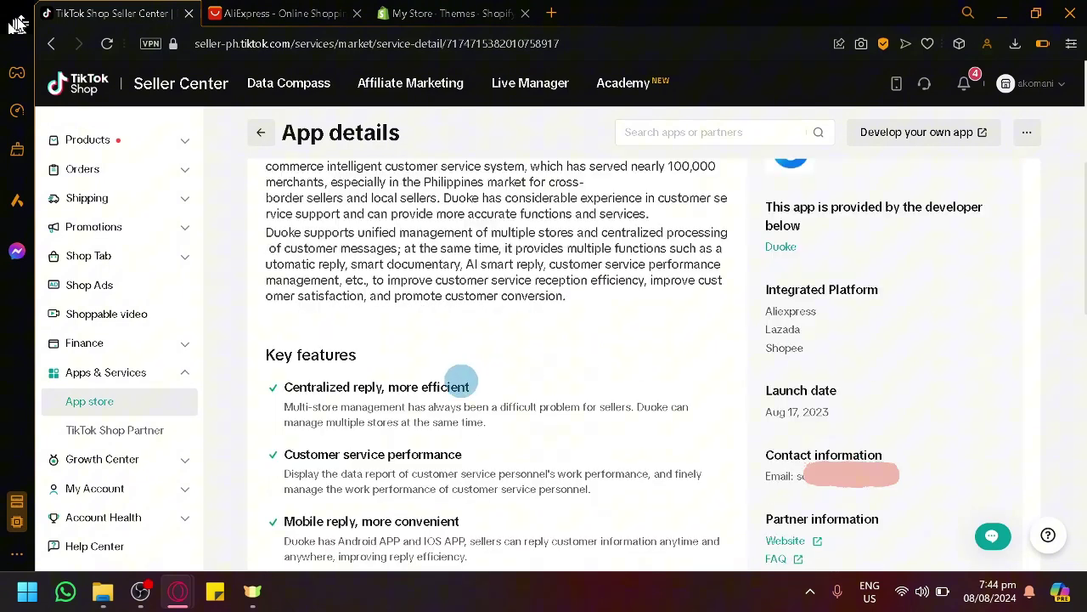
scroll(461, 382, down, 1)
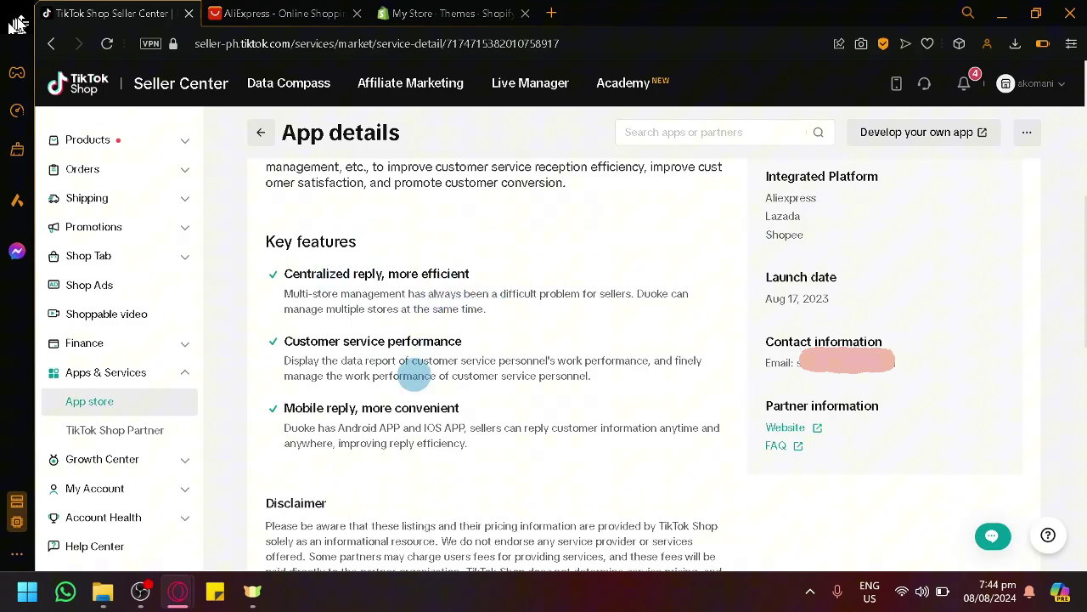
scroll(441, 302, up, 1)
scroll(484, 308, up, 1)
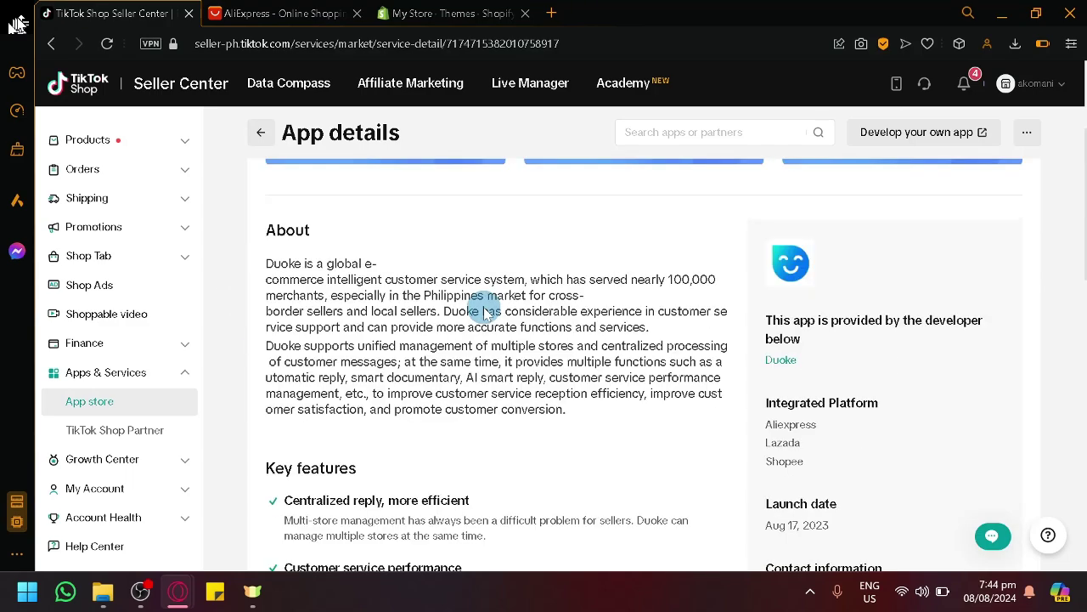
ctrl+scroll(898, 442, up, 3)
ctrl+scroll(816, 434, up, 2)
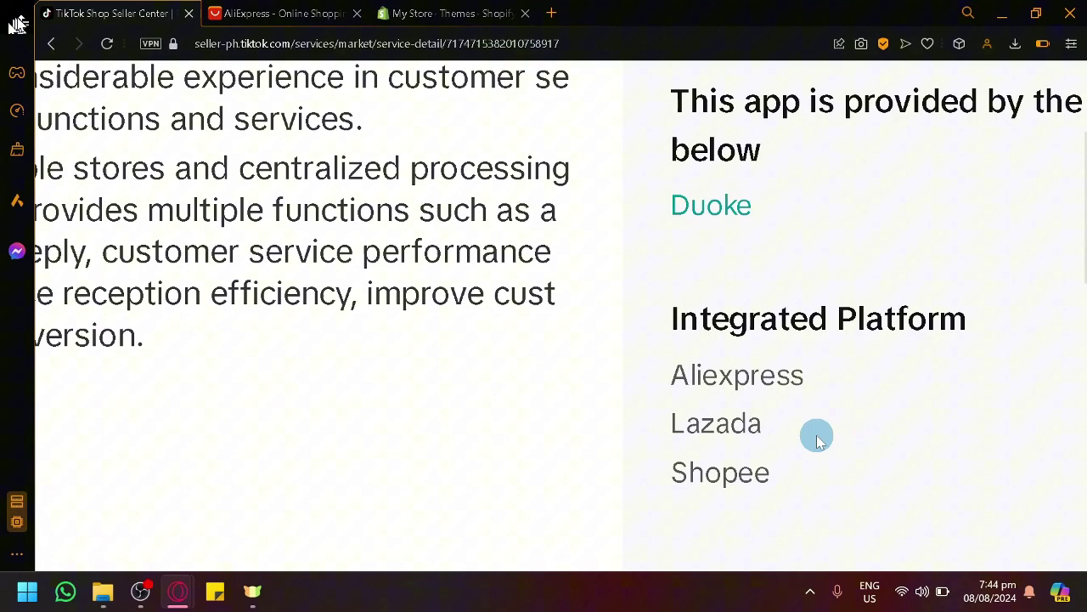
ctrl+scroll(816, 434, up, 1)
ctrl+scroll(594, 355, down, 5)
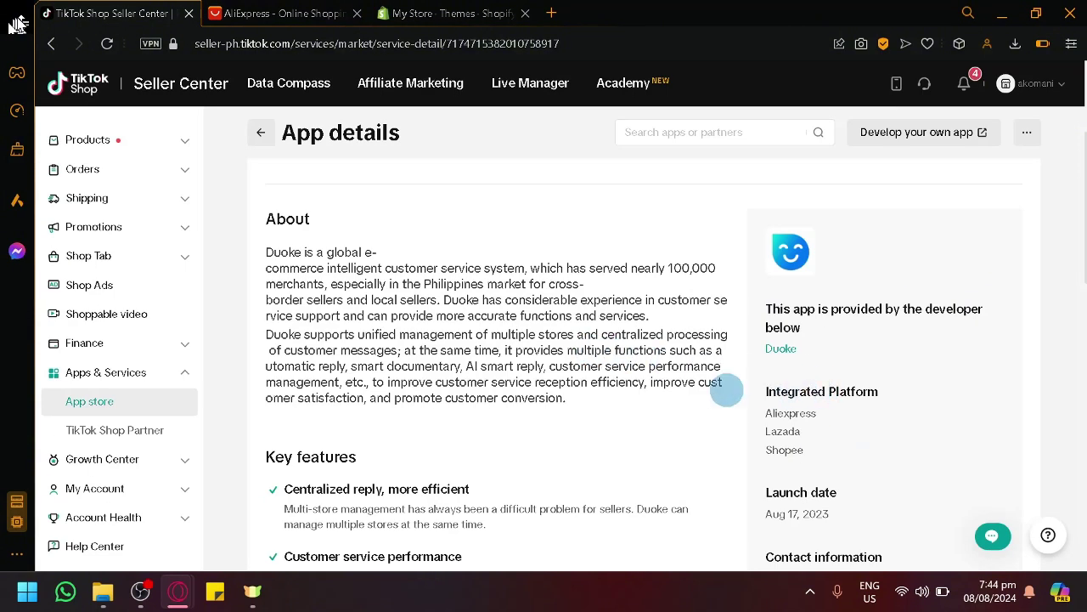
click(261, 133)
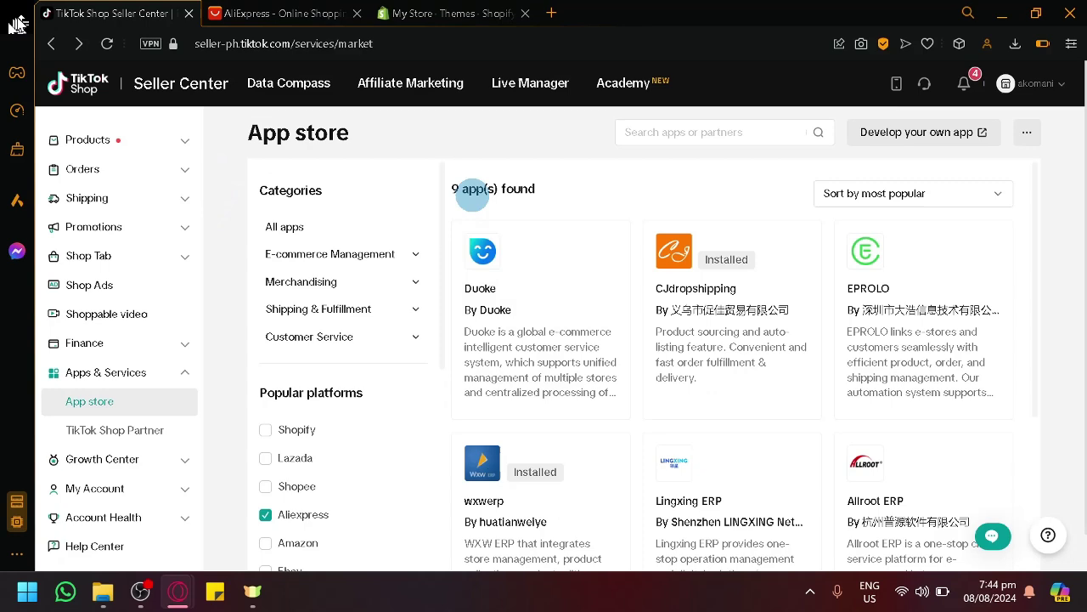
Step: Go from the App store grid to the Seller Center Homepage with its getting-started checklist
scroll(846, 363, down, 4)
scroll(800, 377, down, 1)
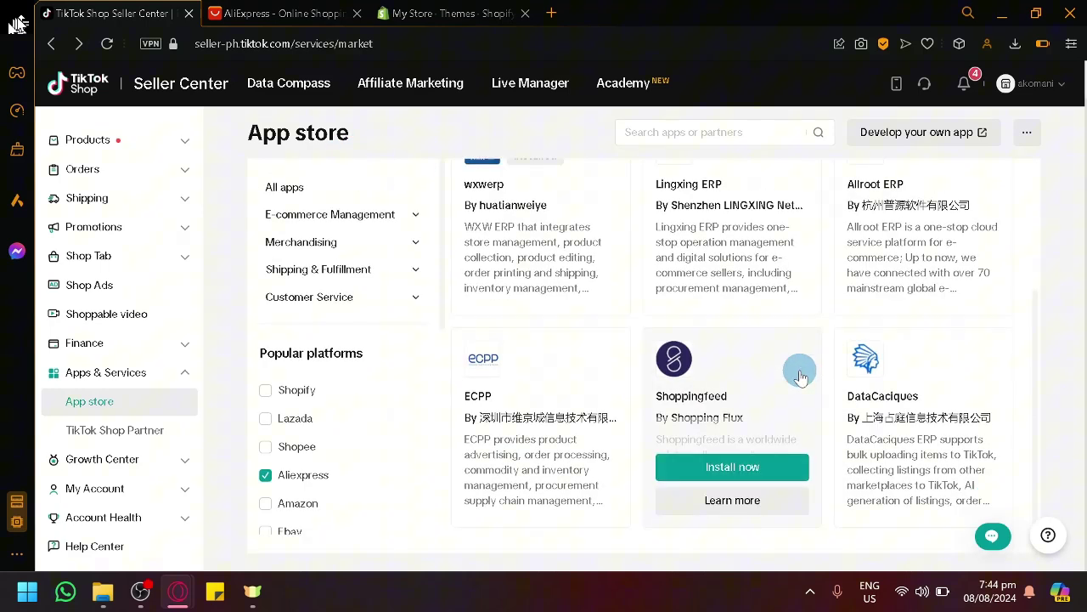
scroll(800, 377, up, 3)
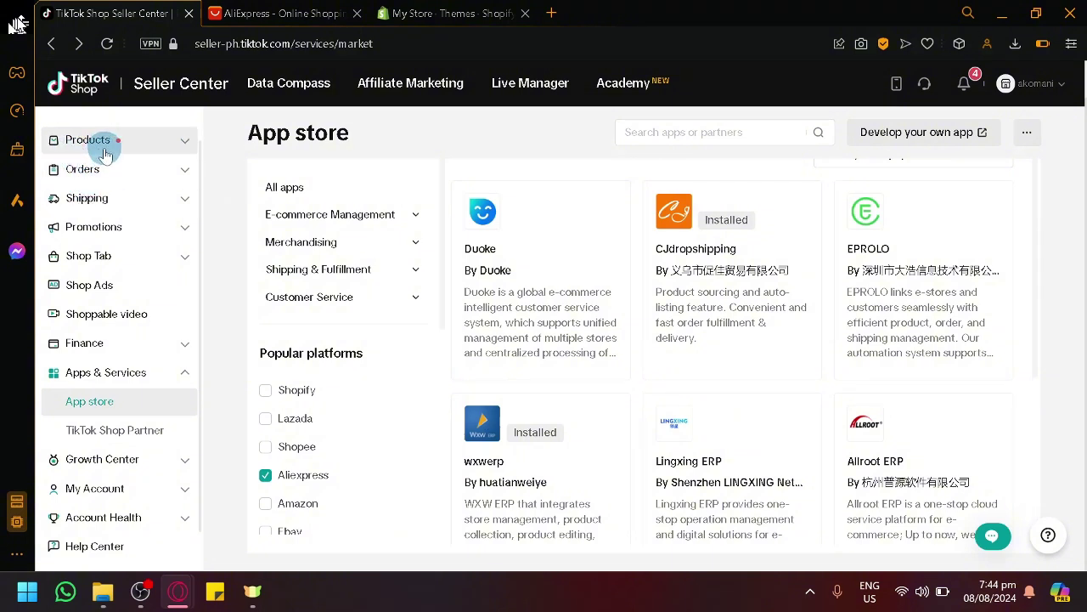
scroll(105, 154, up, 1)
click(103, 136)
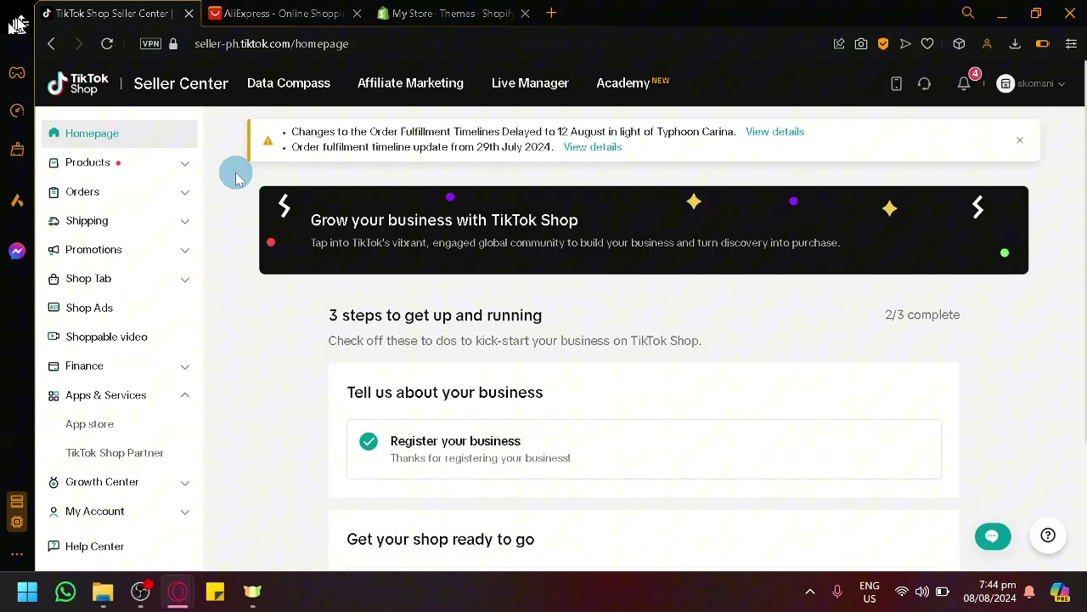
Step: Move the Shopify My Store - Themes tab ahead of the AliExpress tab and show Themes
click(429, 11)
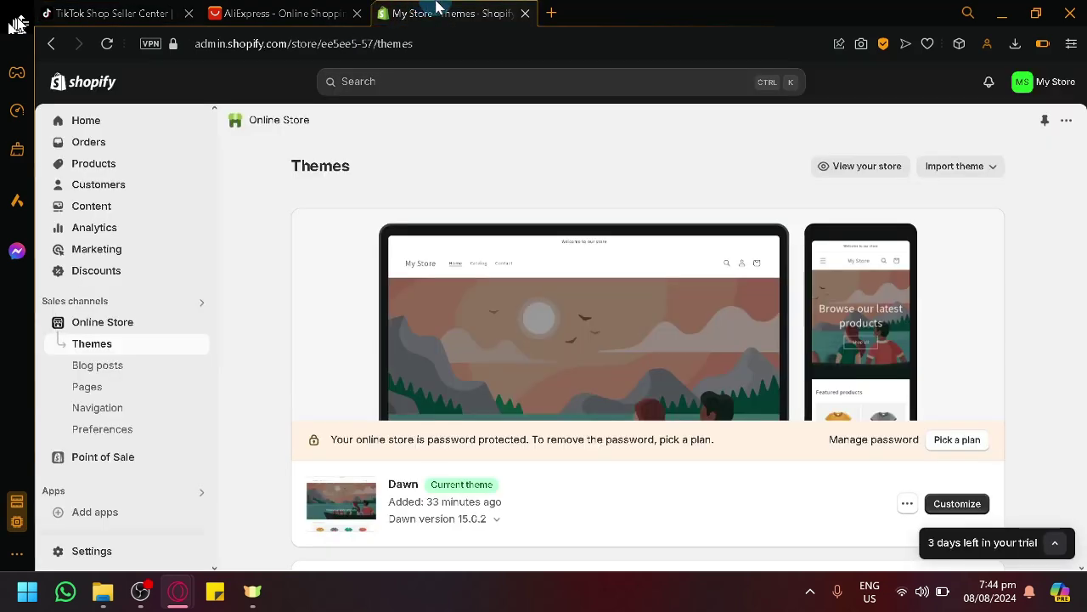
drag(376, 7, 308, 7)
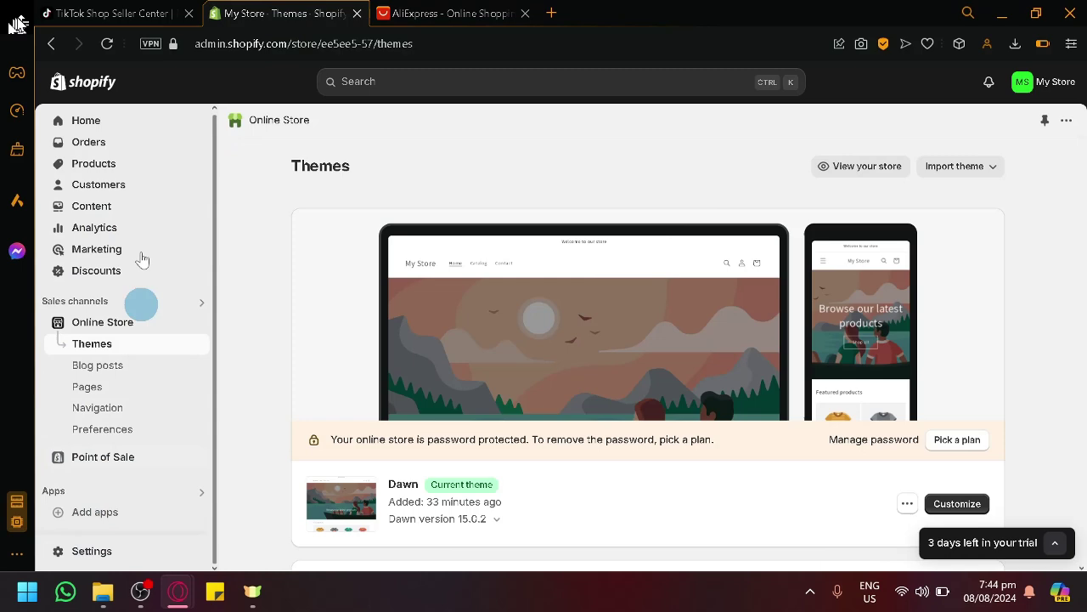
click(118, 8)
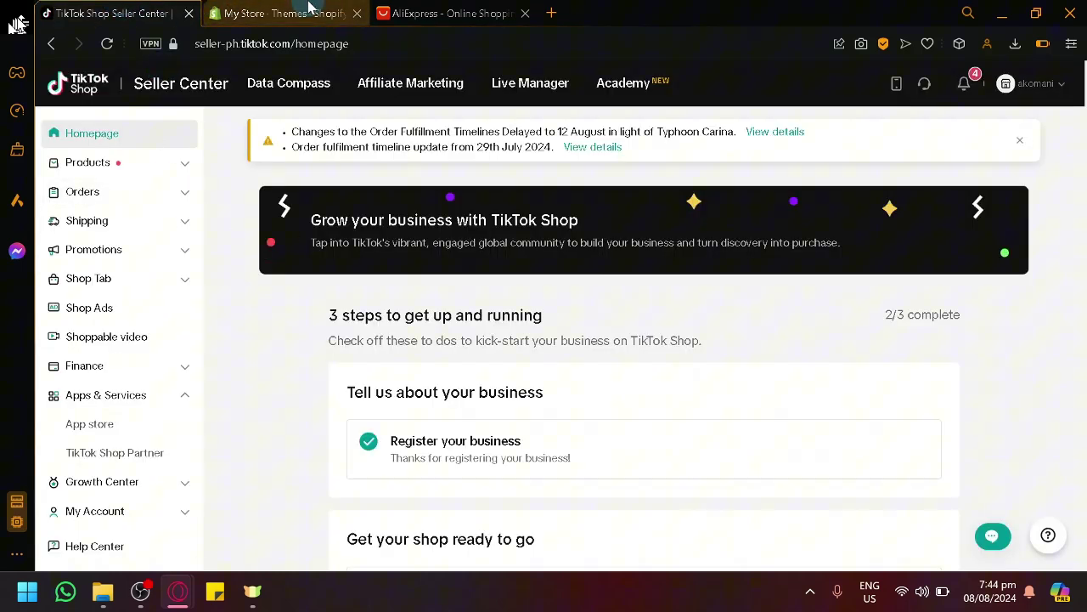
click(308, 9)
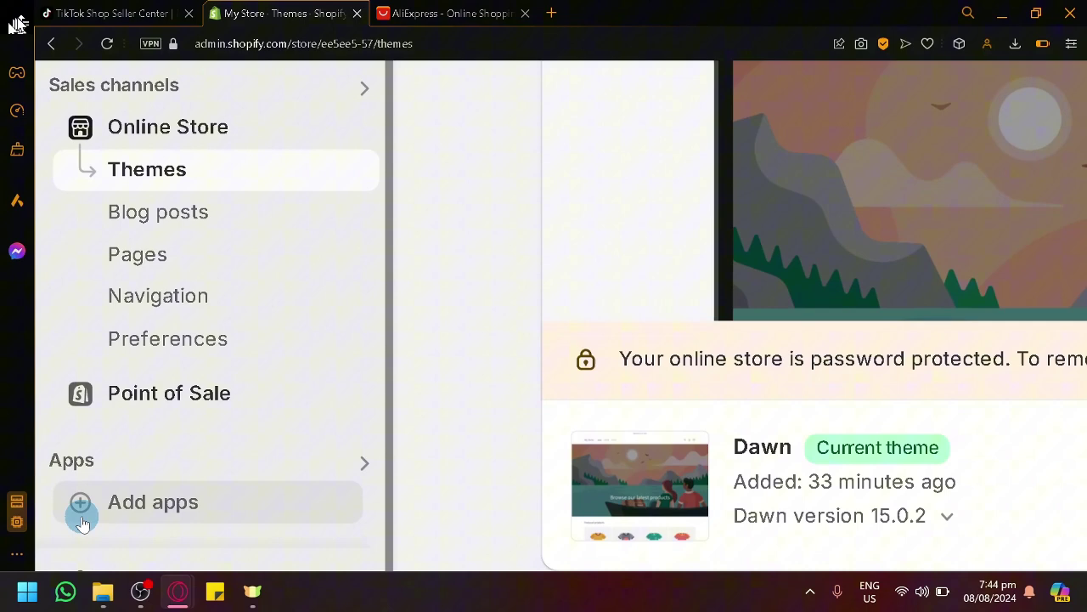
Step: Bring up the Add apps 'Picked for you' suggestions and go to the Shopify App Store
click(113, 502)
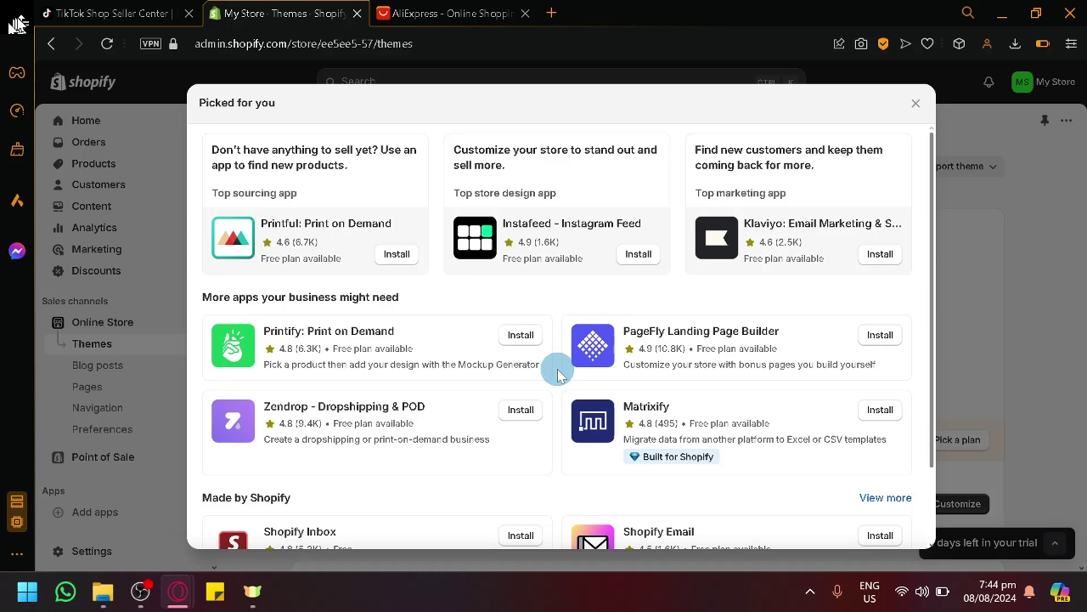
scroll(534, 372, down, 2)
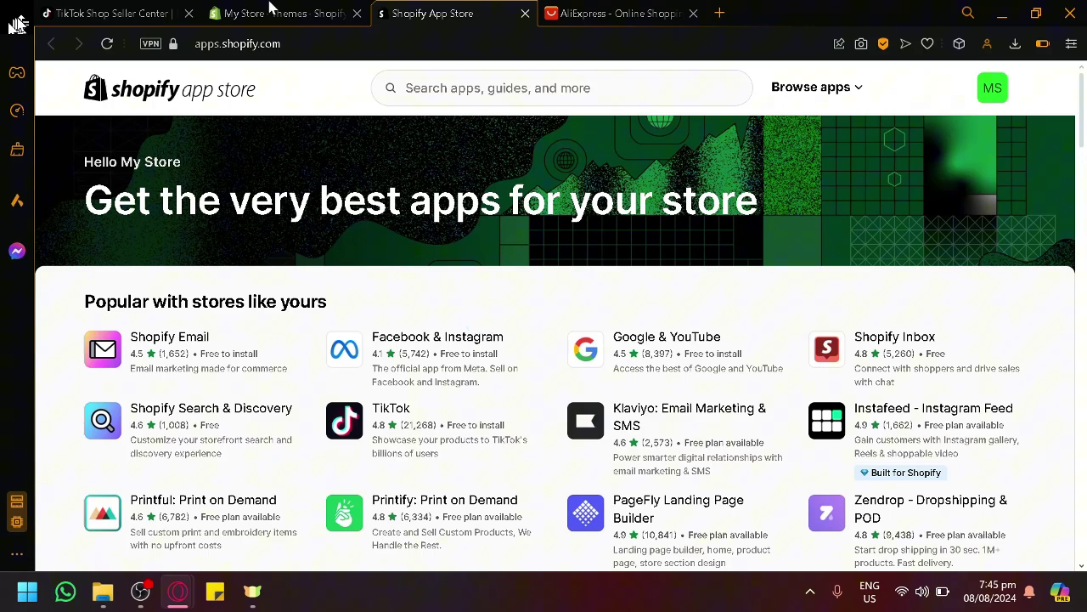
Step: Search the Shopify App Store for aliexpress apps
scroll(388, 211, down, 4)
scroll(459, 102, up, 4)
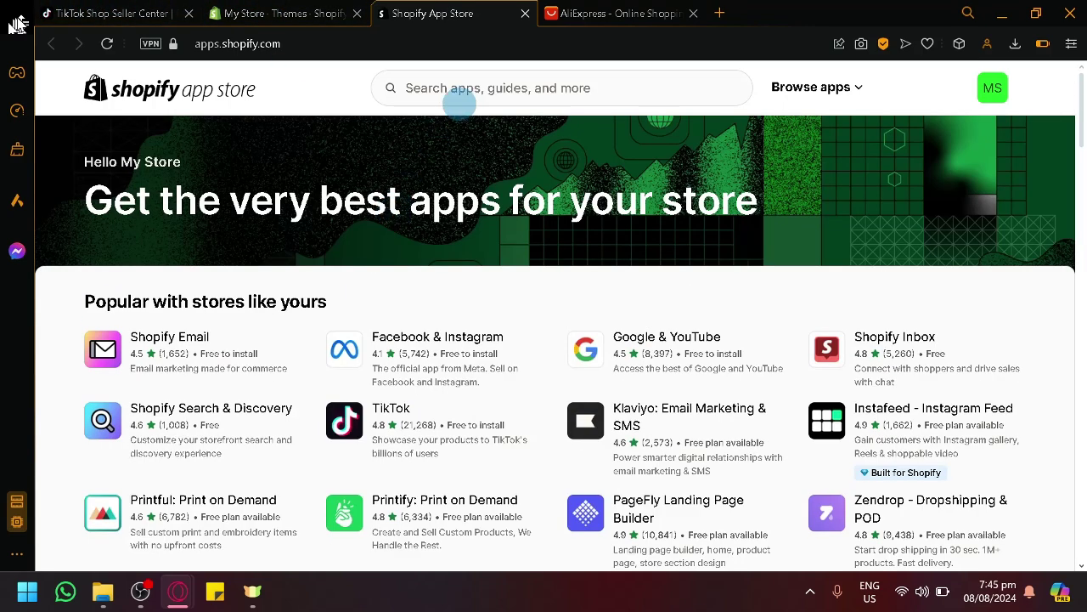
click(470, 89)
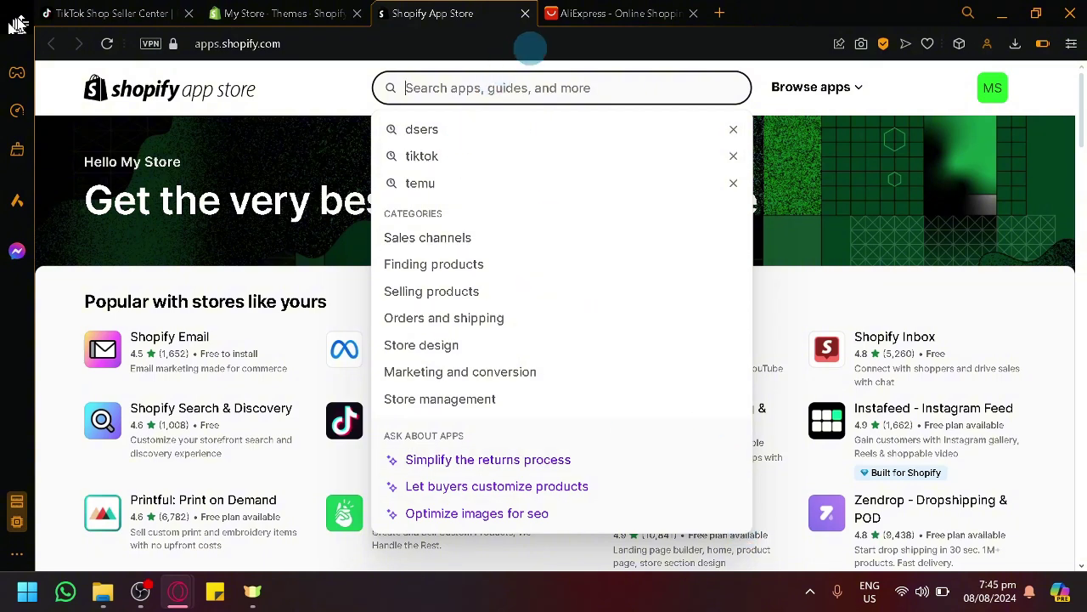
text(qa)
key(BackSpace)
key(BackSpace)
text(al)
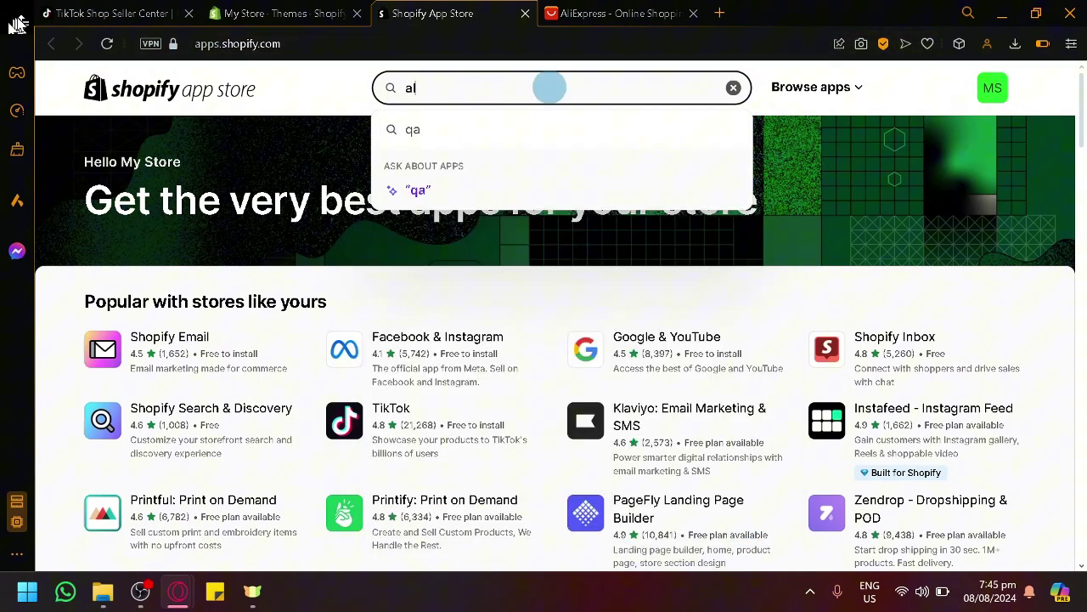
text(iep)
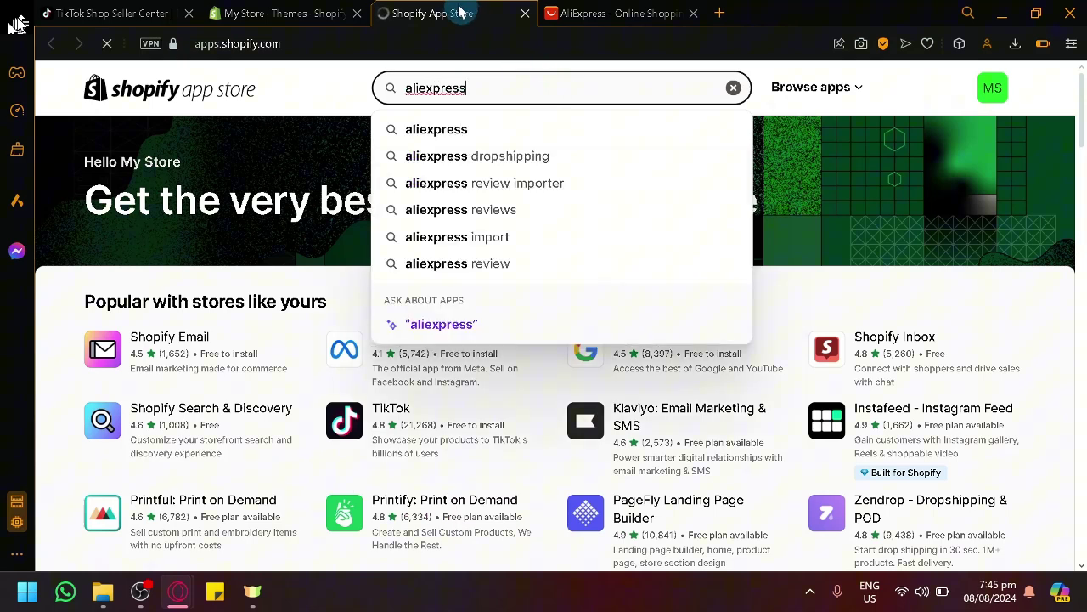
key(Return)
Step: Back in the Shopify admin, dismiss the Picked for you app recommendations
click(607, 8)
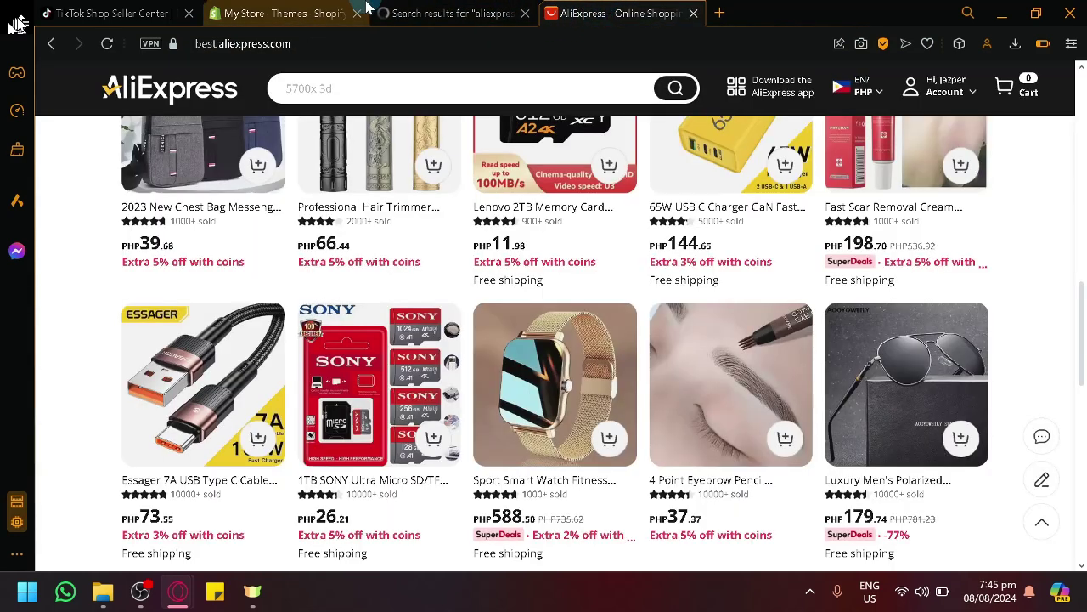
click(316, 6)
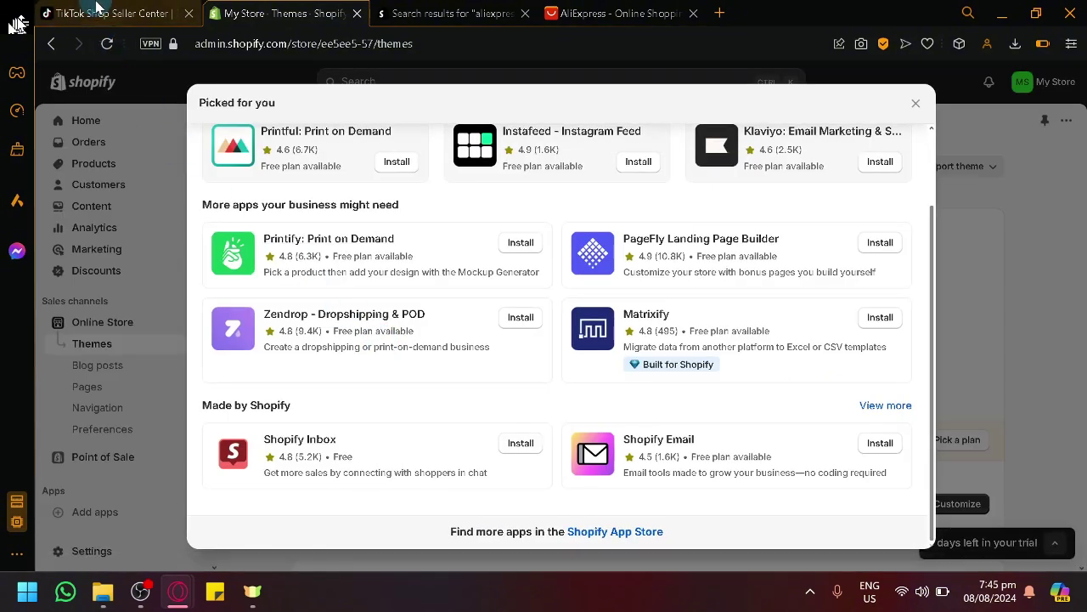
click(119, 13)
click(265, 9)
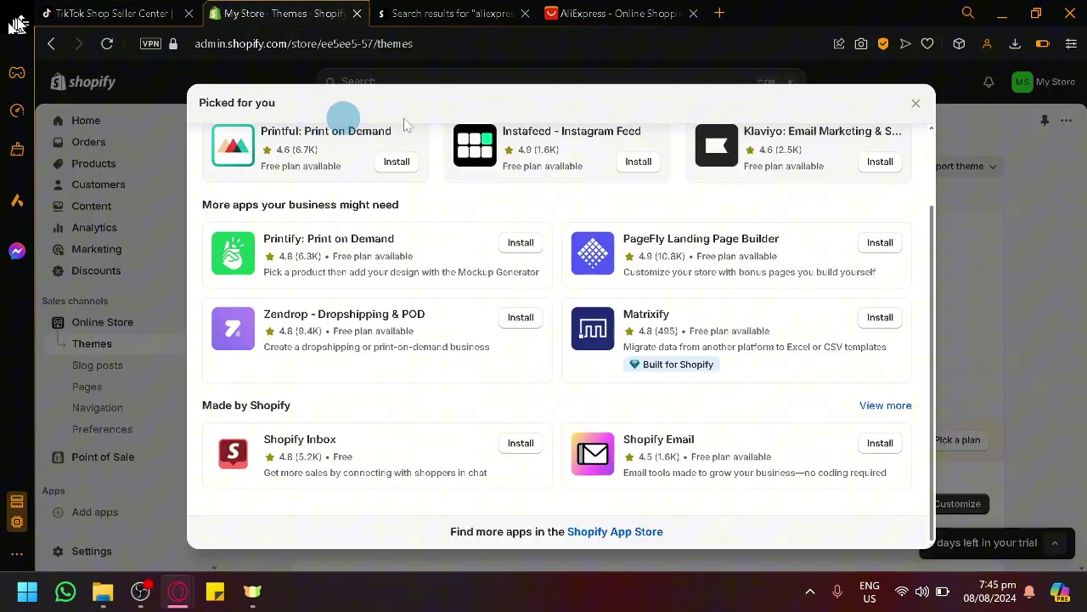
click(913, 101)
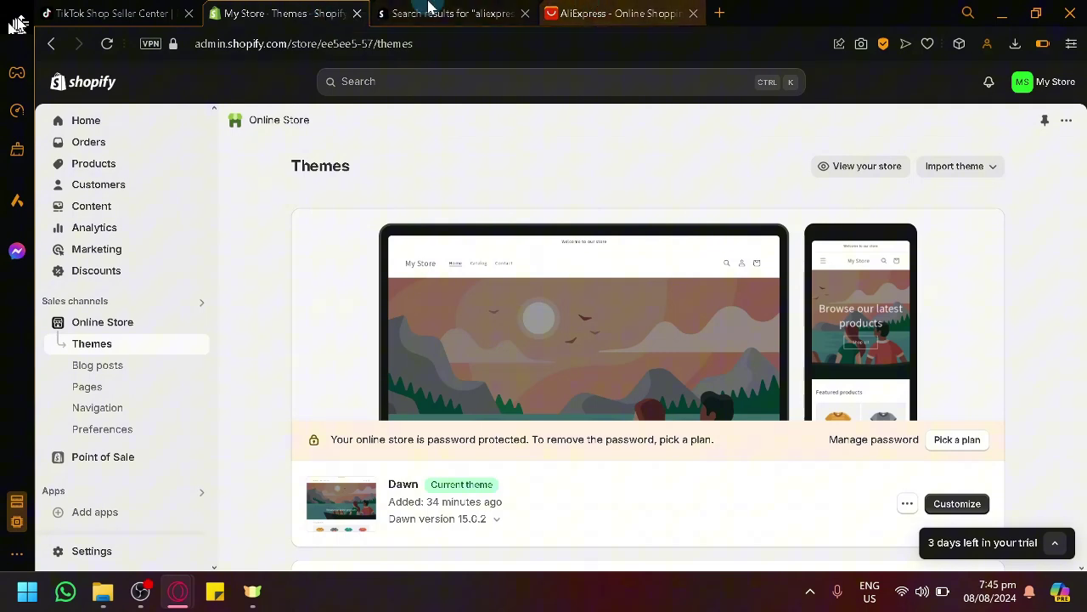
Step: Open the DSers-AliExpress Dropshipping listing from the aliexpress search results
click(451, 13)
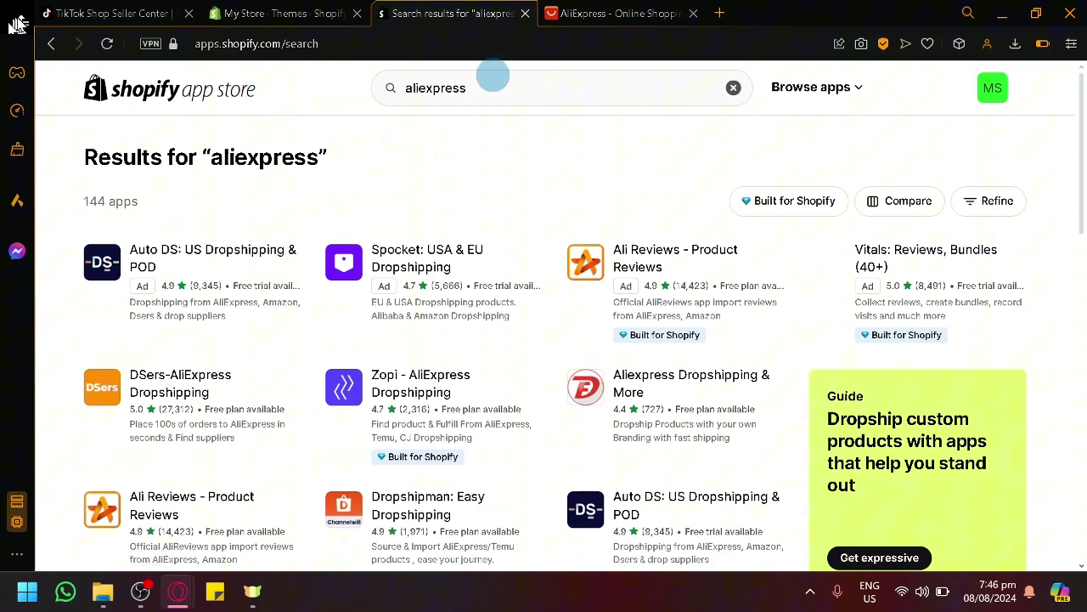
scroll(474, 315, down, 2)
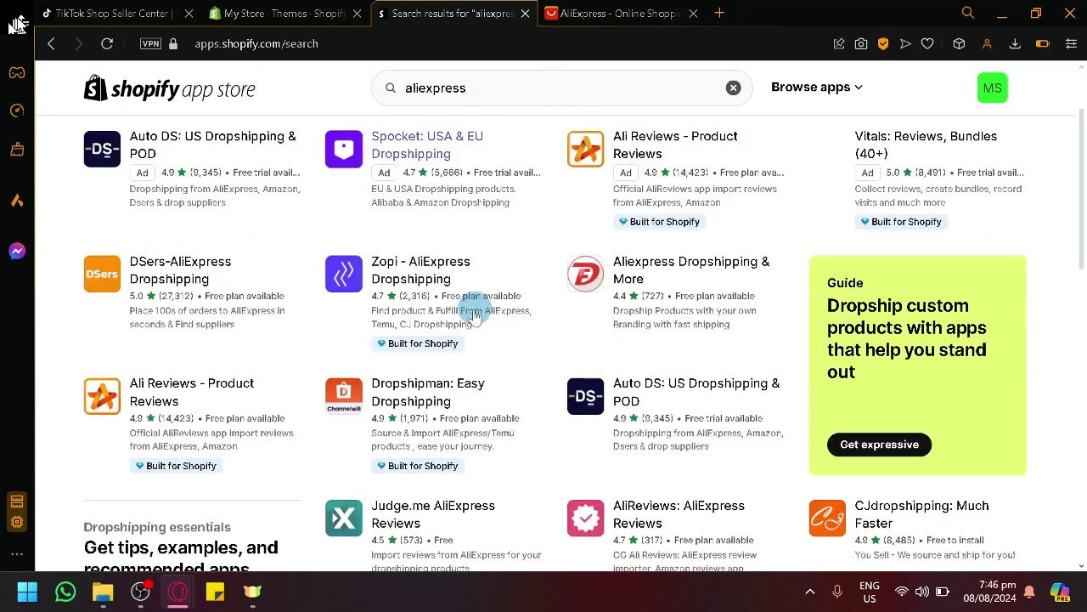
scroll(475, 314, up, 2)
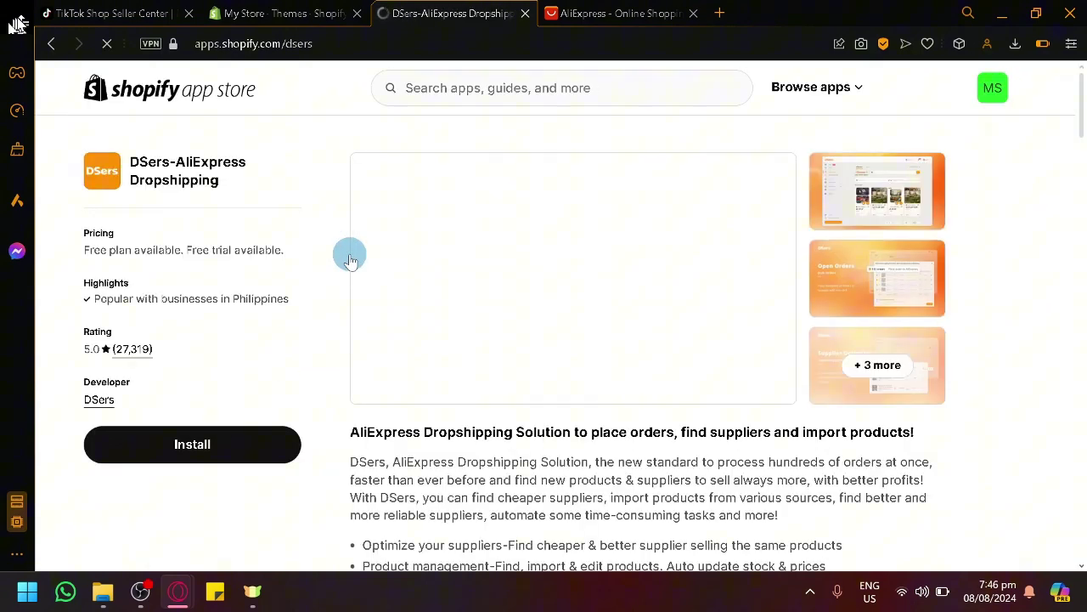
Step: Review DSers pricing, then start installing DSers-AliExpress Dropshipping
scroll(350, 259, down, 10)
scroll(352, 266, down, 4)
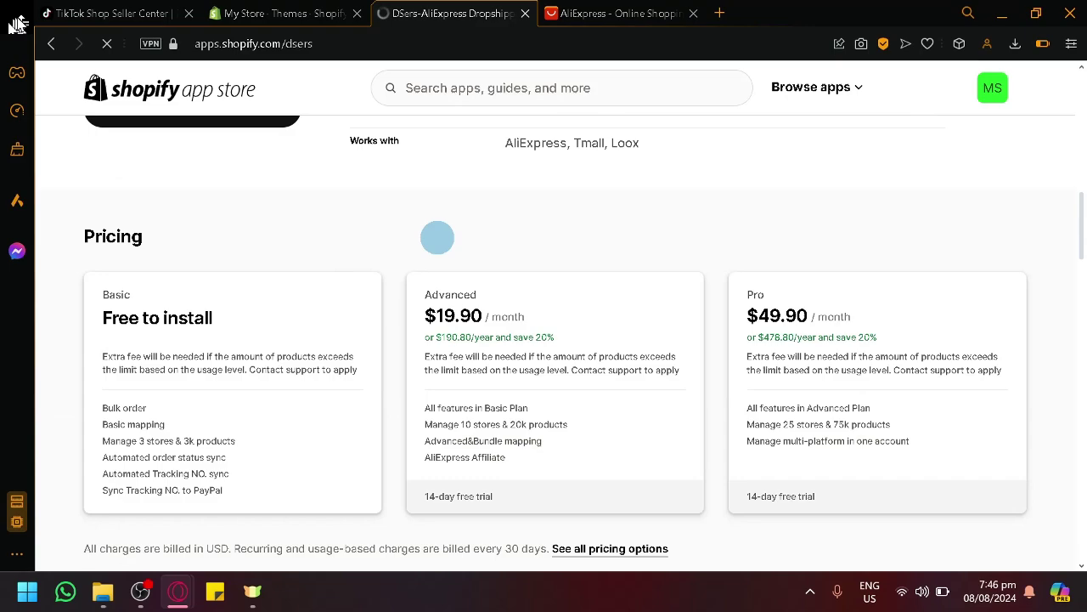
scroll(437, 237, down, 3)
scroll(437, 240, up, 3)
scroll(437, 243, up, 10)
scroll(439, 248, up, 8)
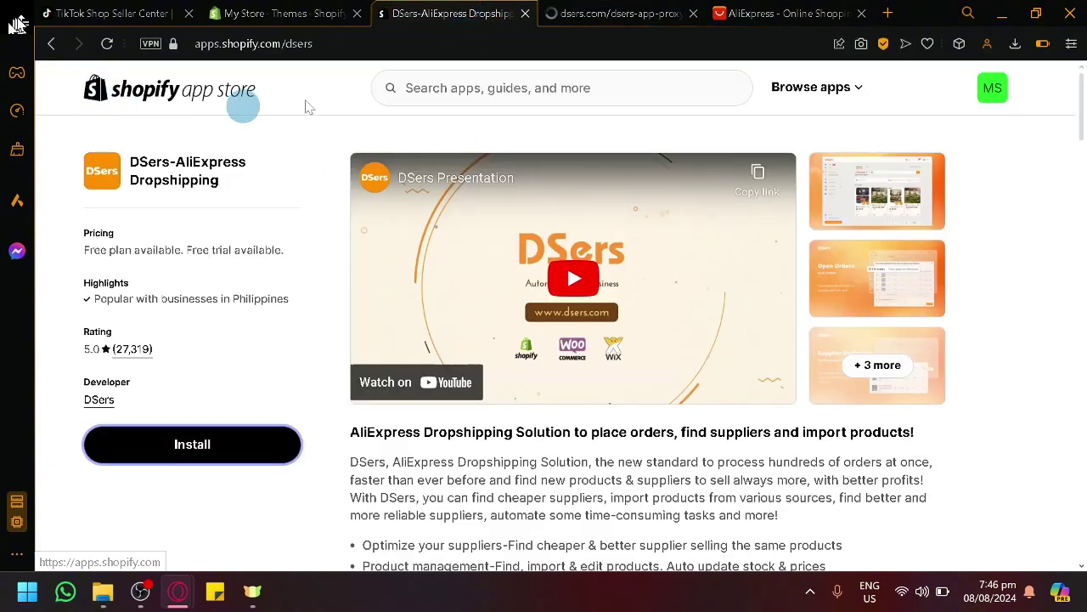
click(624, 13)
click(255, 13)
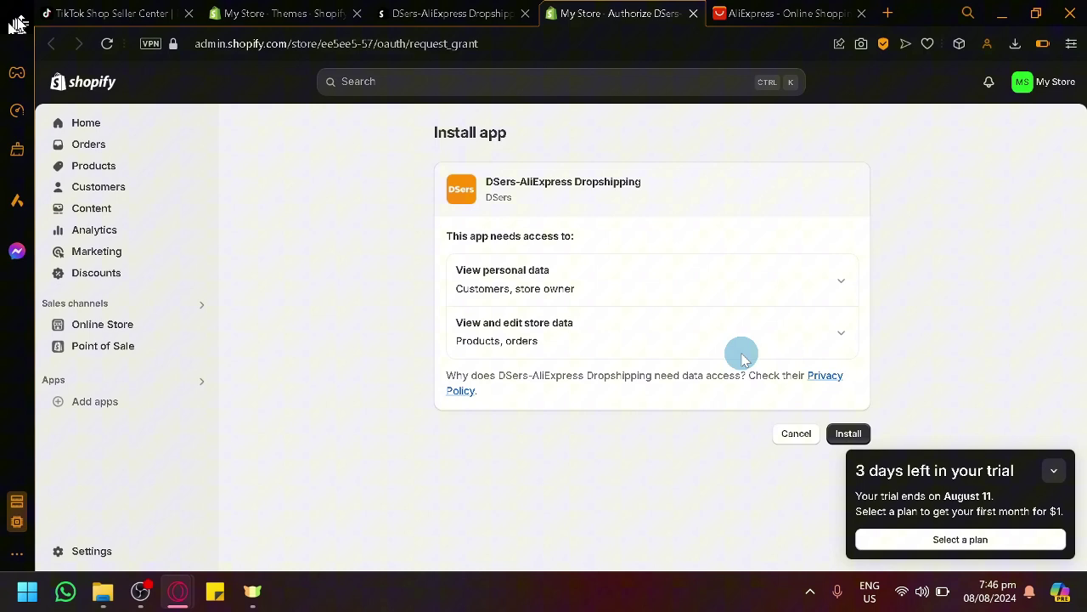
Step: Approve DSers' access to customer and store data and collapse the trial reminder
click(848, 433)
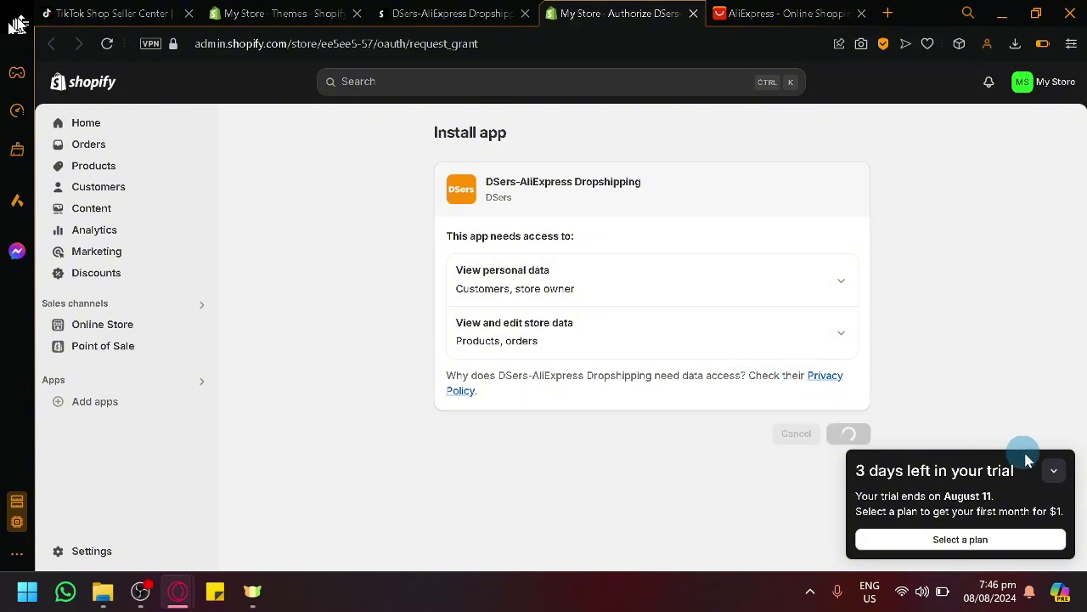
click(1052, 470)
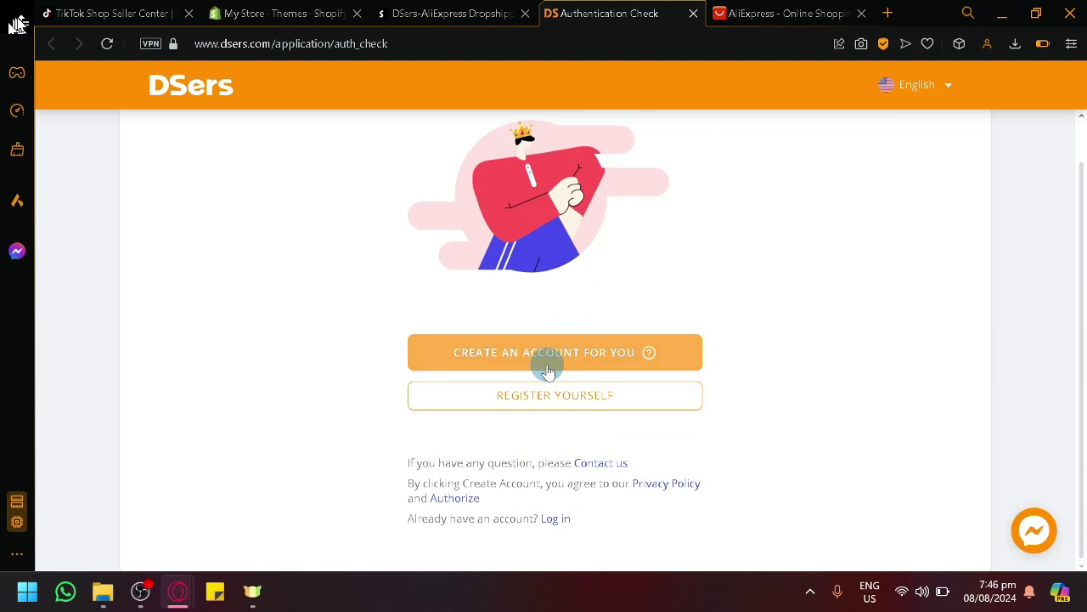
Step: Have DSers create an account automatically, then check the other tabs while its dashboard loads
click(608, 352)
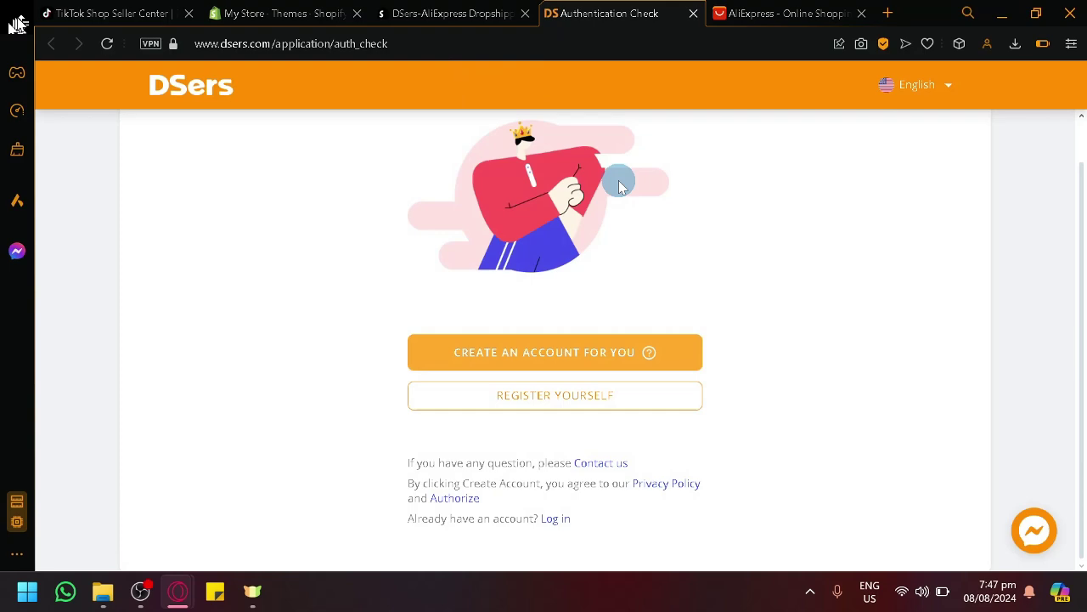
click(571, 365)
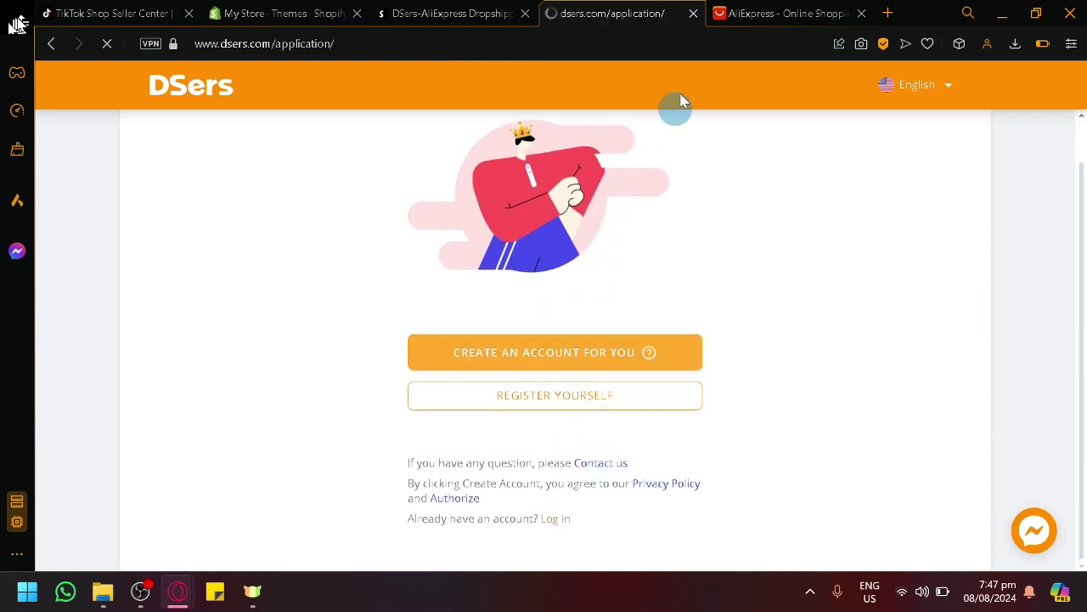
click(755, 11)
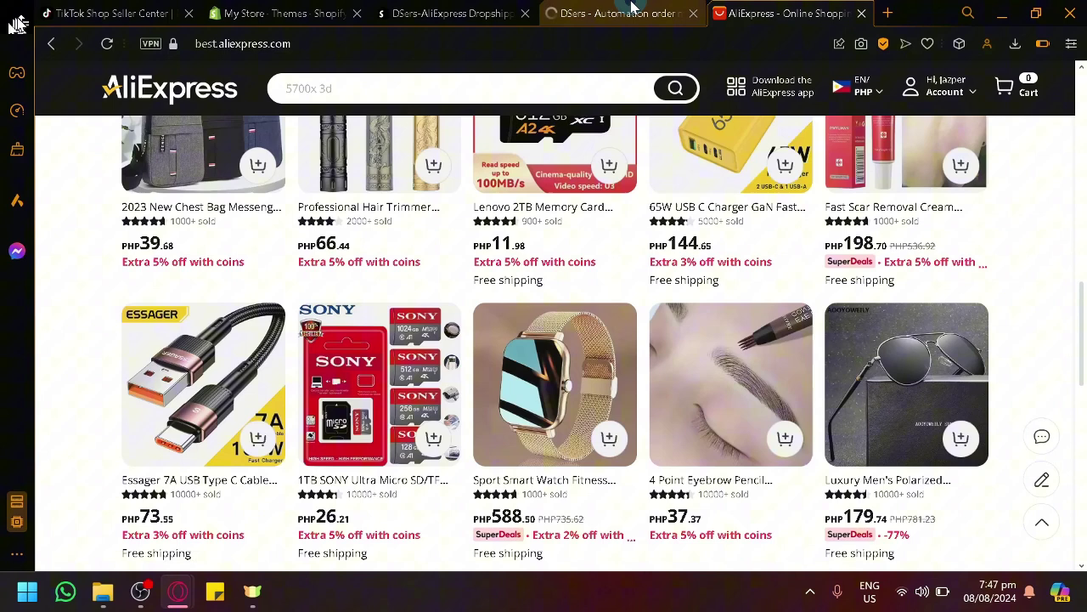
click(633, 12)
click(327, 9)
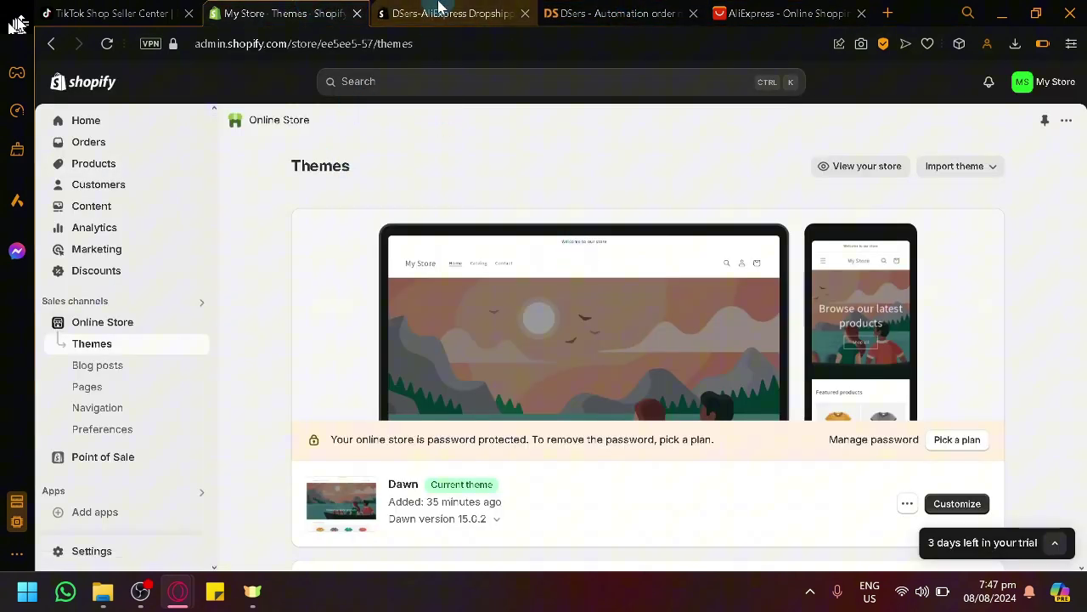
click(578, 10)
Step: Search the Shopify App Store for 'tiktok' apps
click(385, 8)
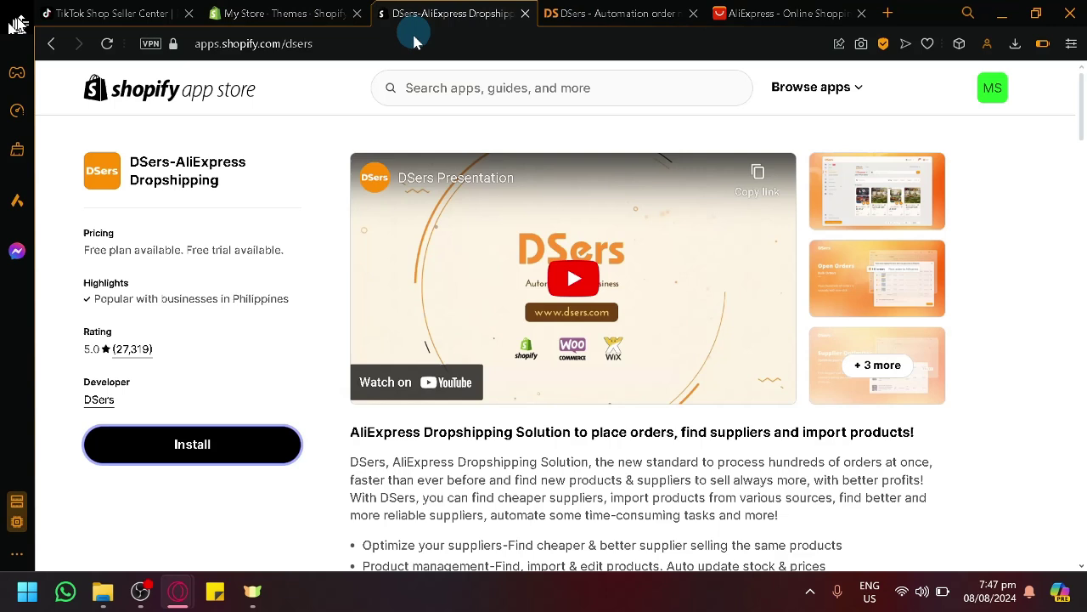
click(453, 98)
text(tiktok)
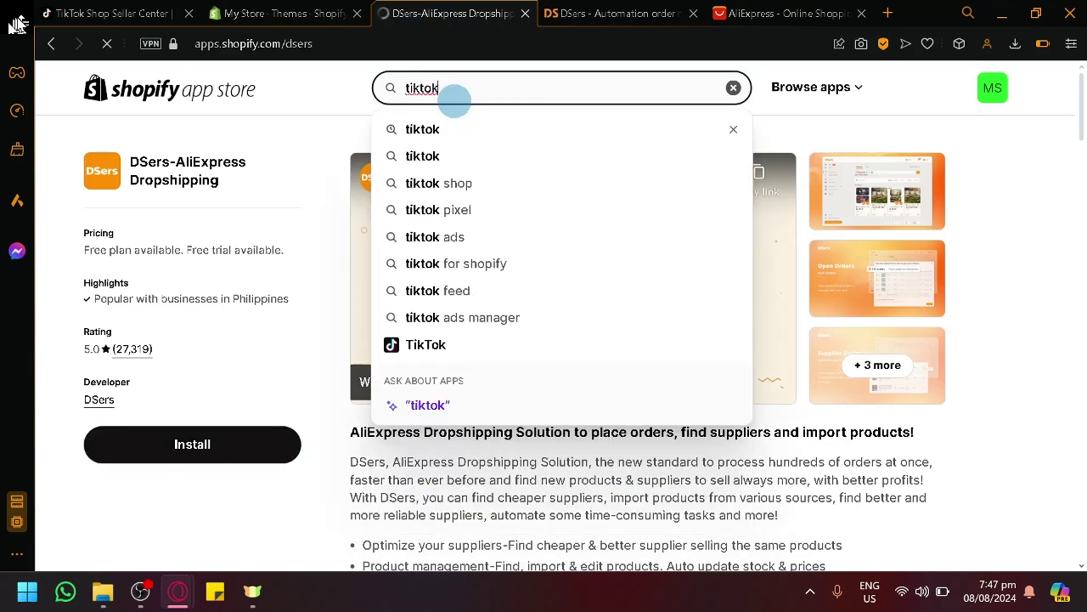
key(Return)
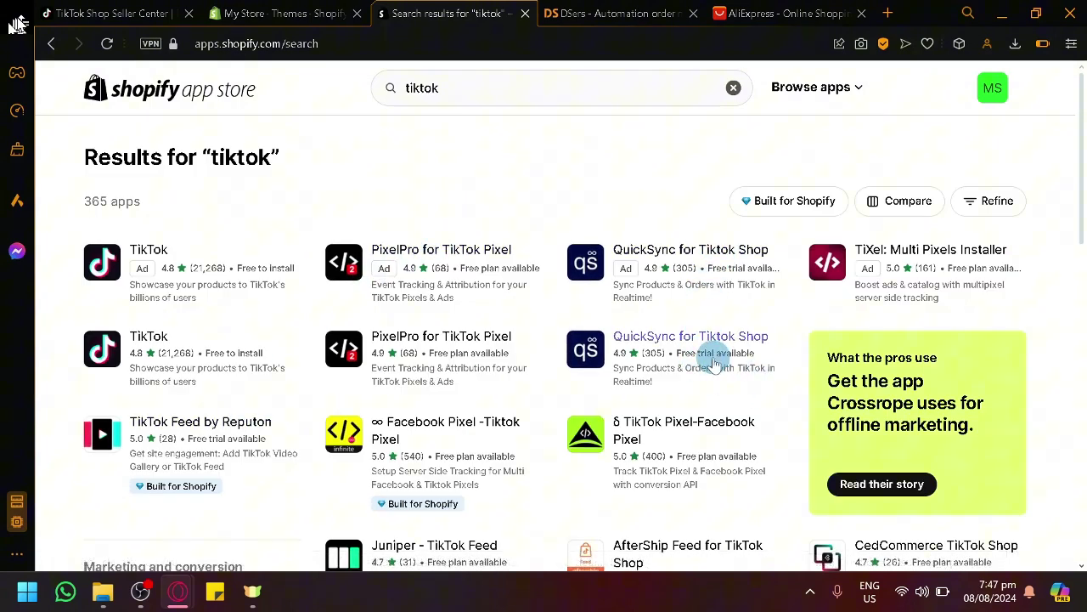
Step: Open the QuickSync for Tiktok Shop listing and highlight its instant inventory sync feature
click(683, 348)
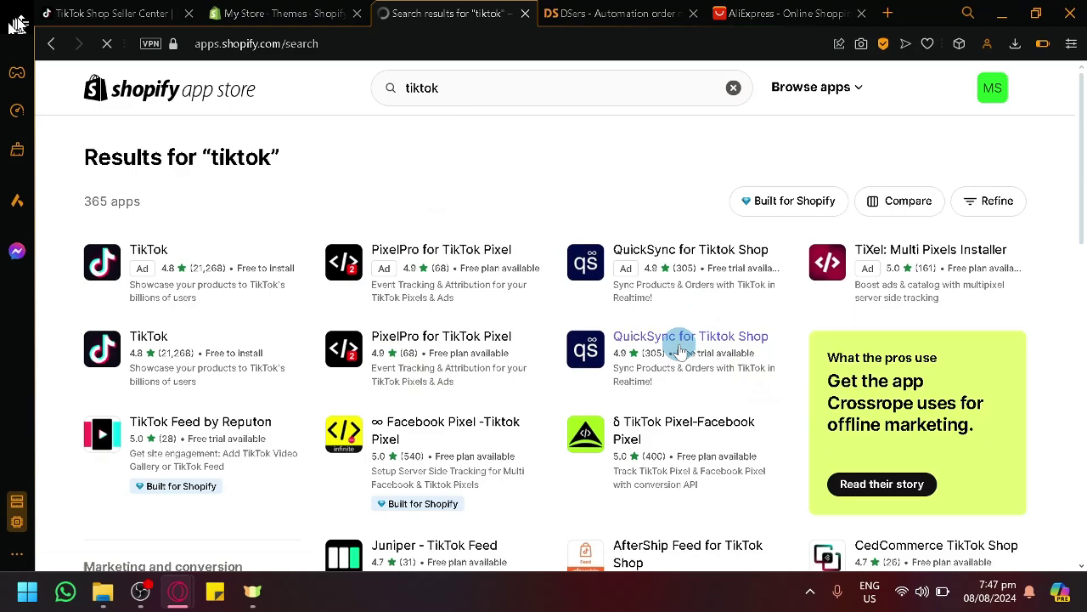
scroll(667, 361, down, 3)
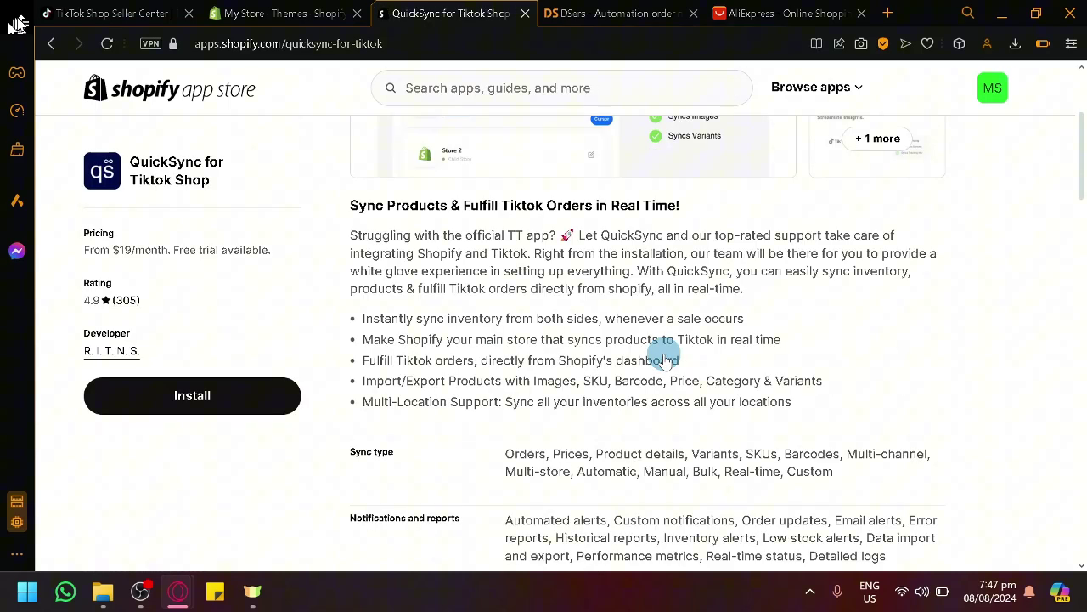
ctrl+scroll(374, 360, up, 5)
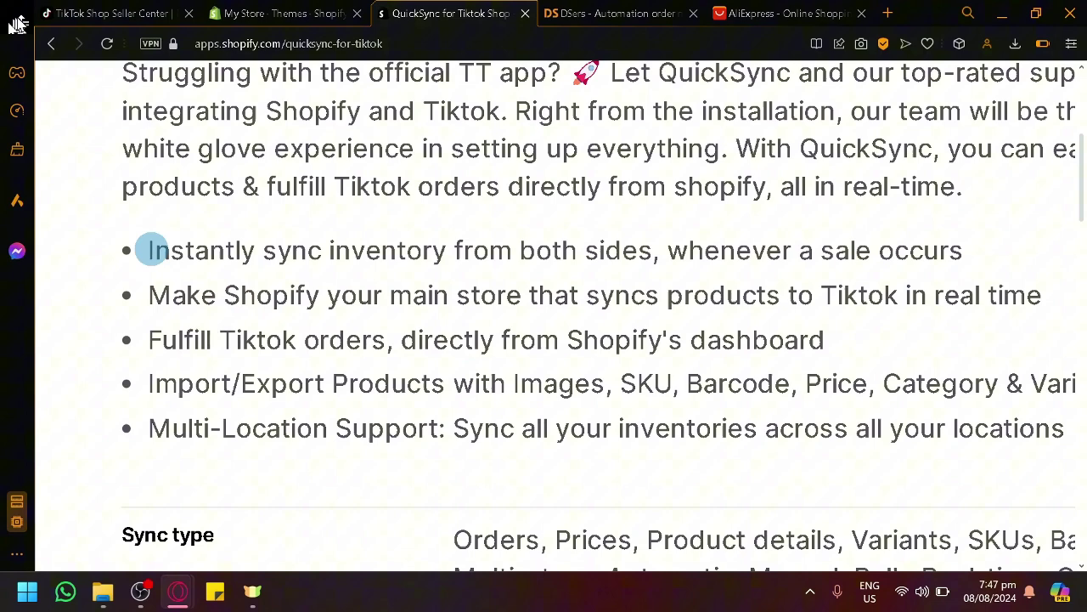
drag(149, 250, 642, 262)
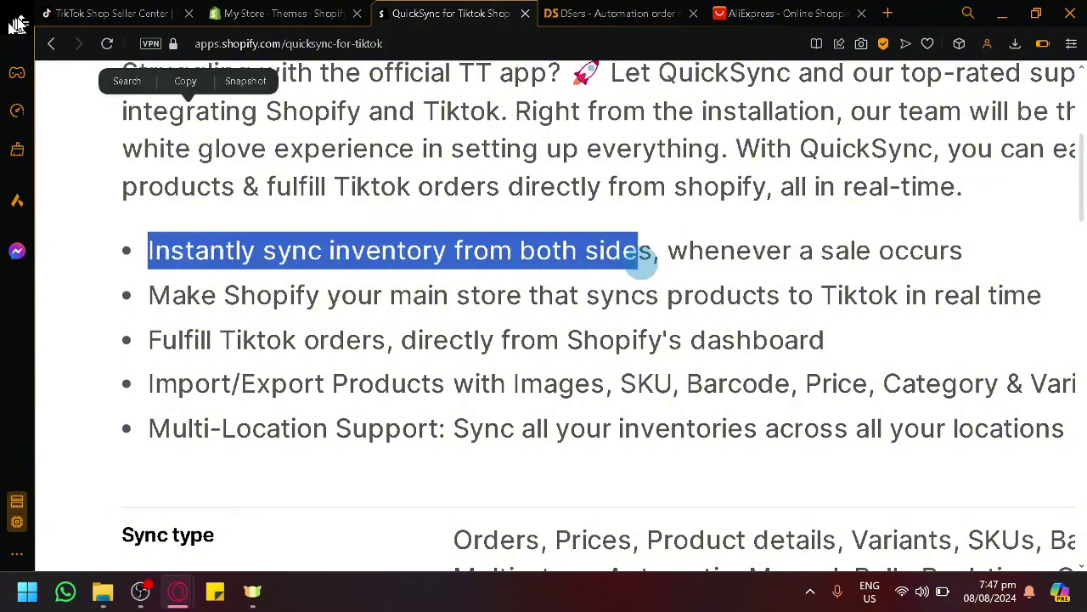
key(ctrl+0)
Step: Confirm the Shopify Products list is still empty, glancing at TikTok Shop Seller Center
click(303, 19)
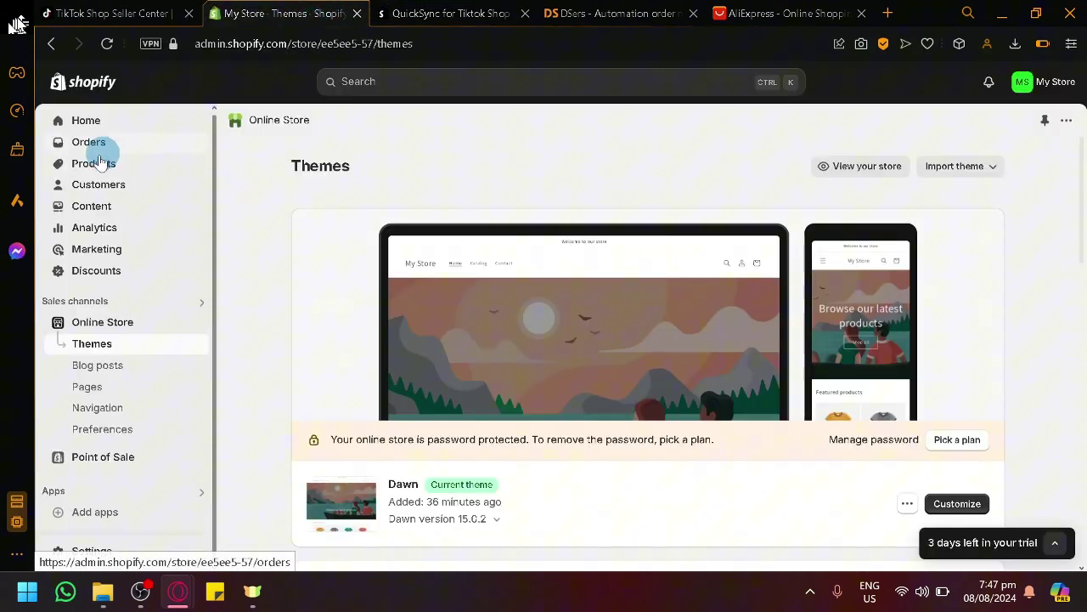
click(97, 163)
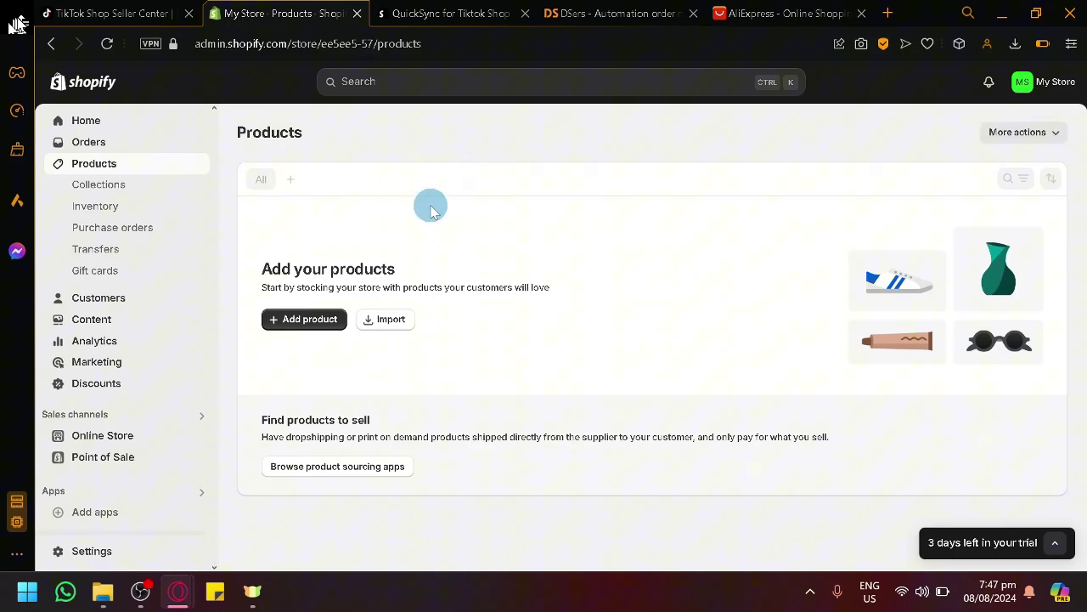
click(119, 13)
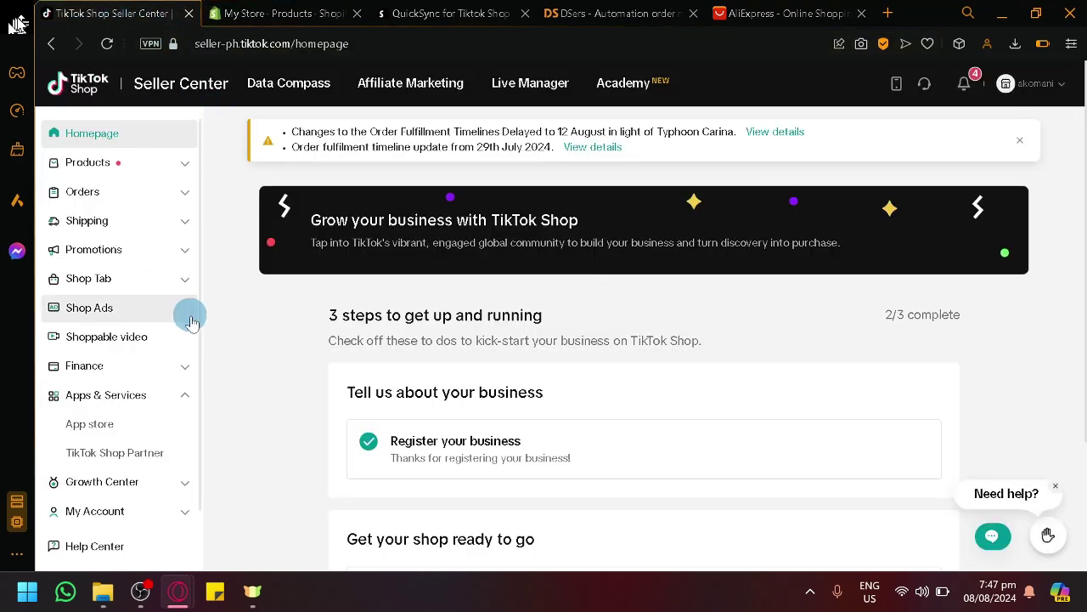
click(272, 13)
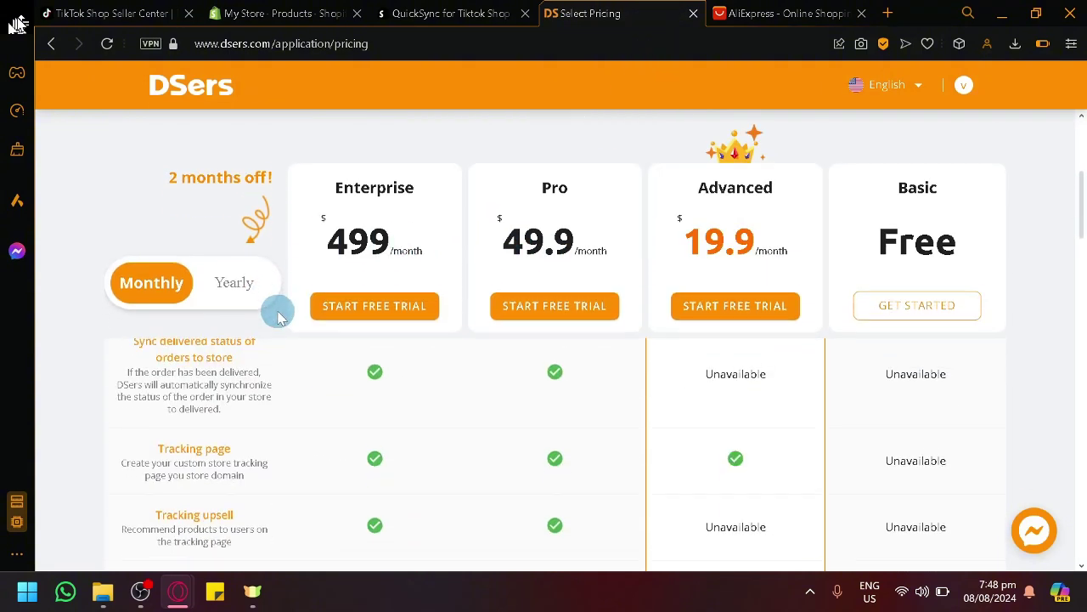
Step: Pick the free Basic plan on the DSers pricing page
scroll(274, 308, down, 5)
click(934, 302)
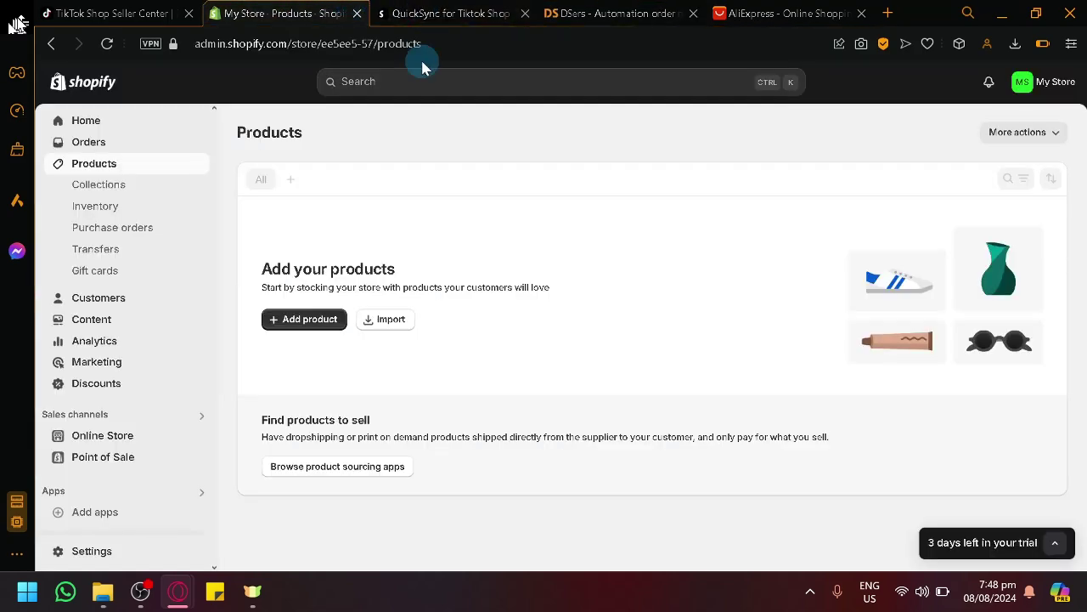
click(153, 11)
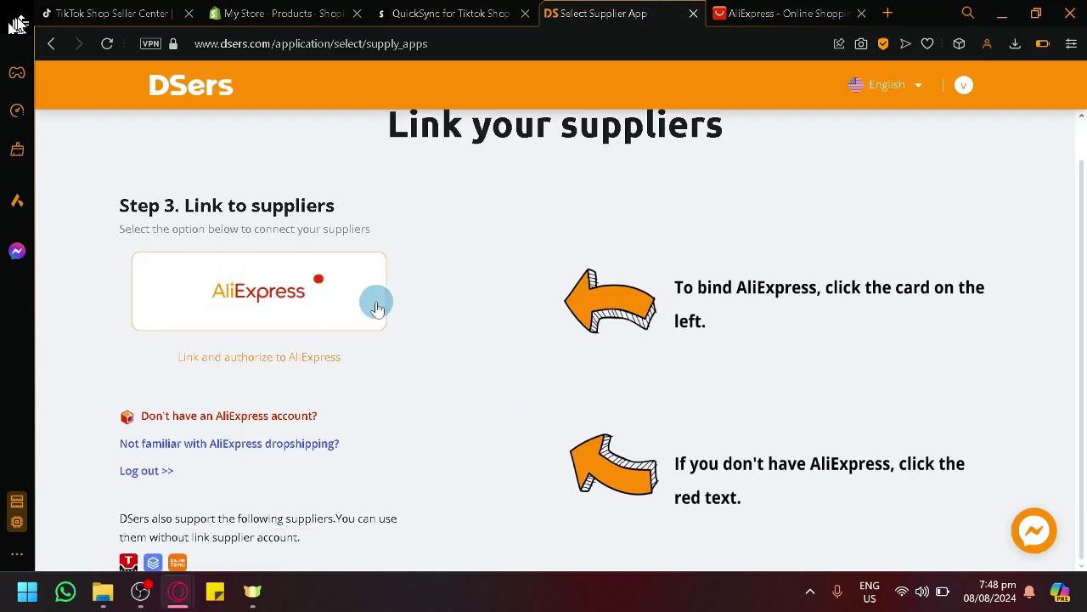
Step: Choose 'Link and authorize to AliExpress', log in, and wait for the authorize page
click(304, 359)
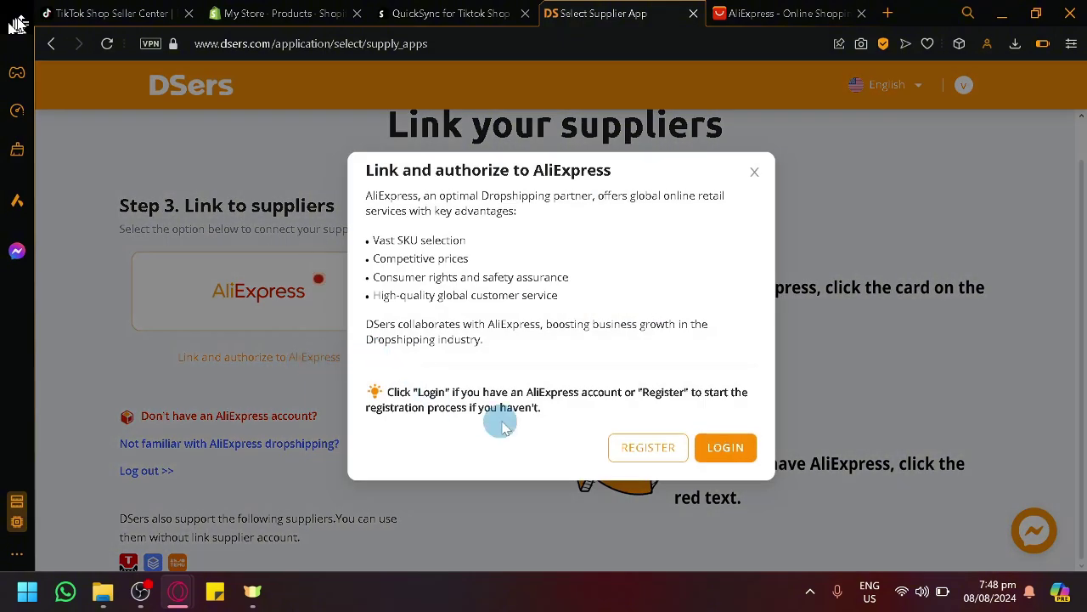
click(727, 447)
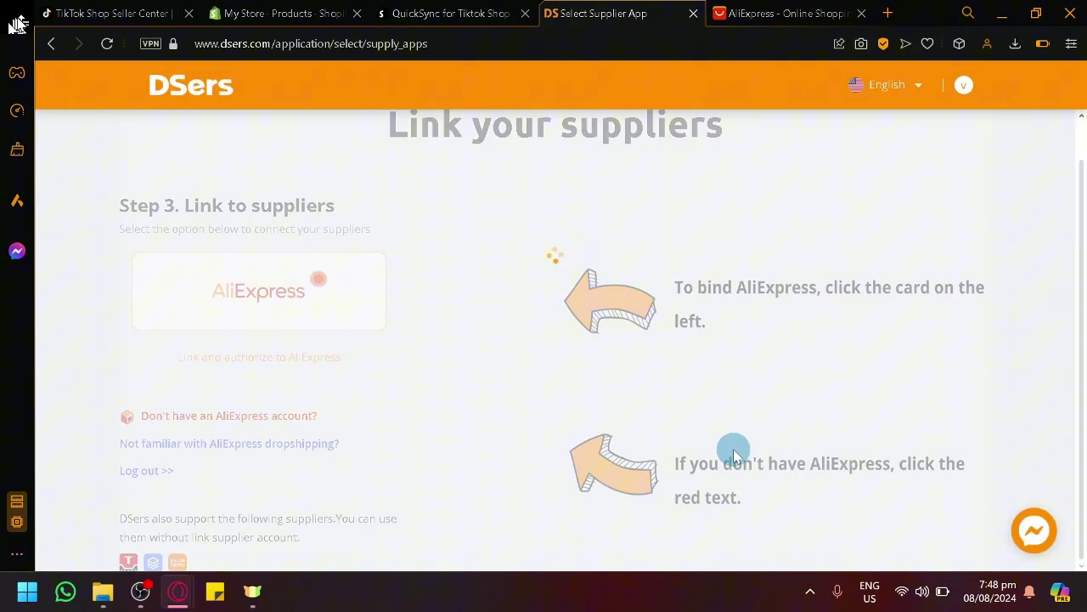
click(759, 13)
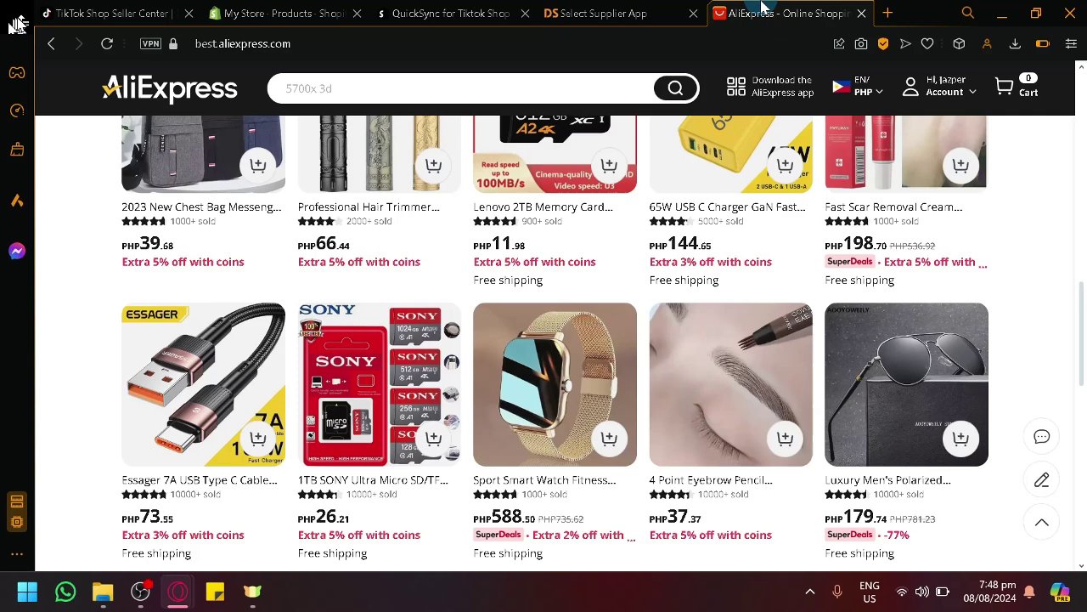
click(595, 10)
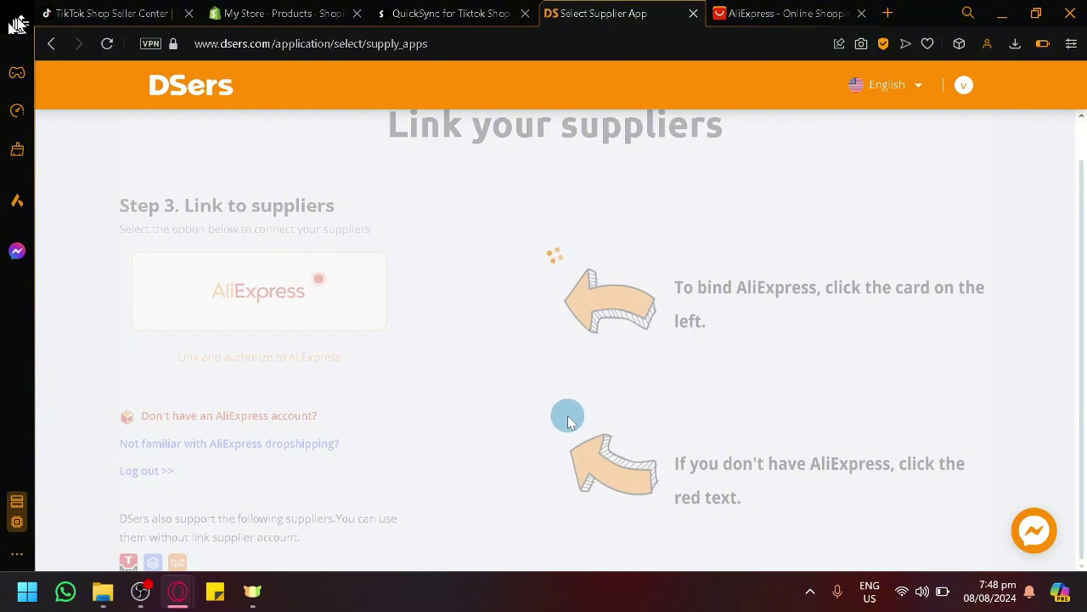
scroll(586, 392, up, 1)
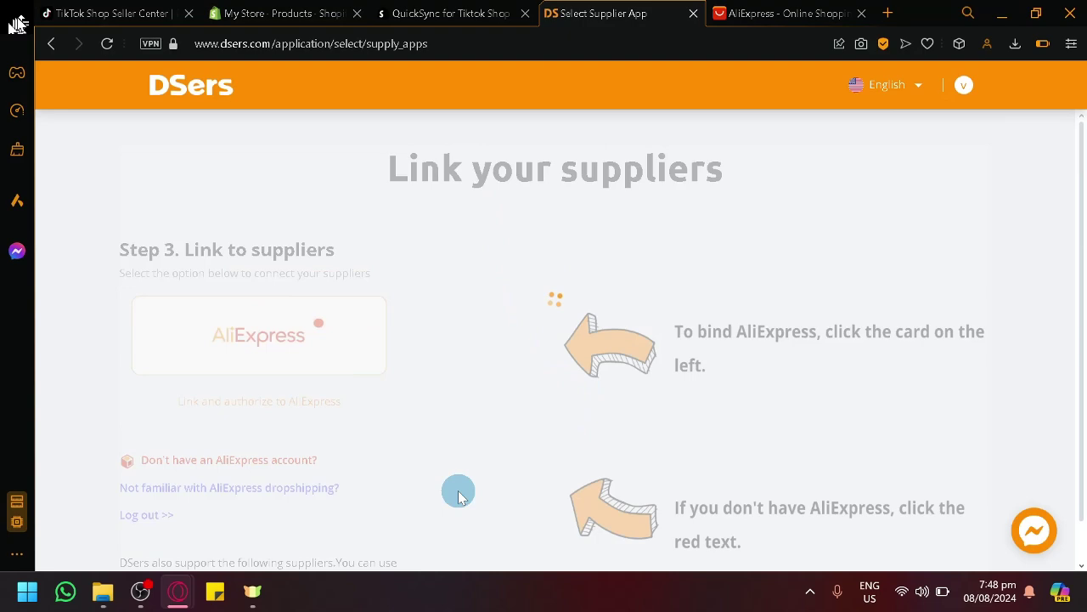
click(769, 13)
click(595, 12)
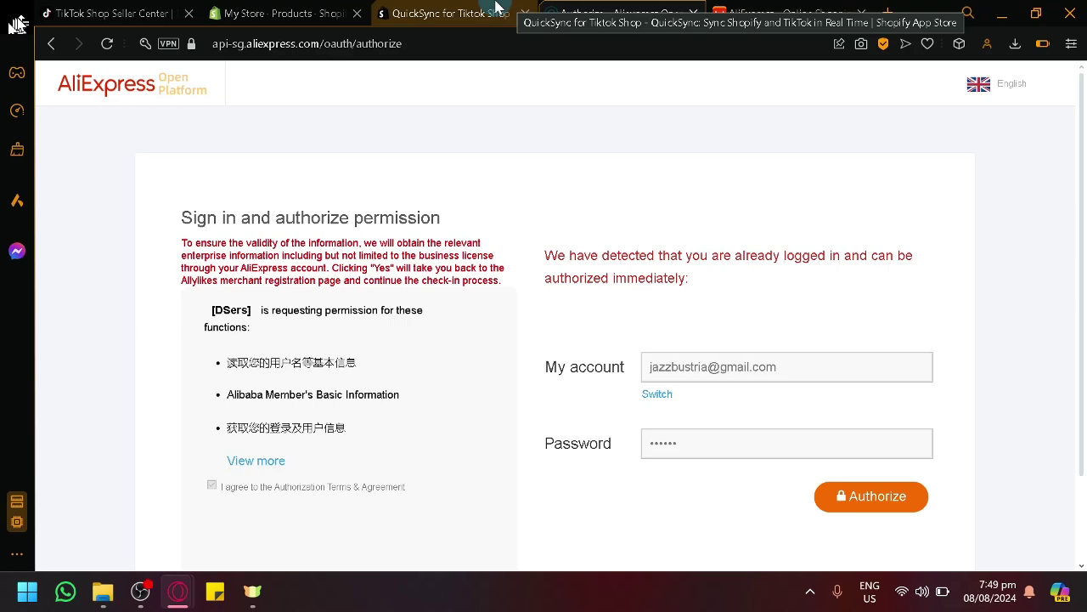
Step: Browse the QuickSync and Seller Center tabs, then move the AliExpress tab to third position
click(485, 7)
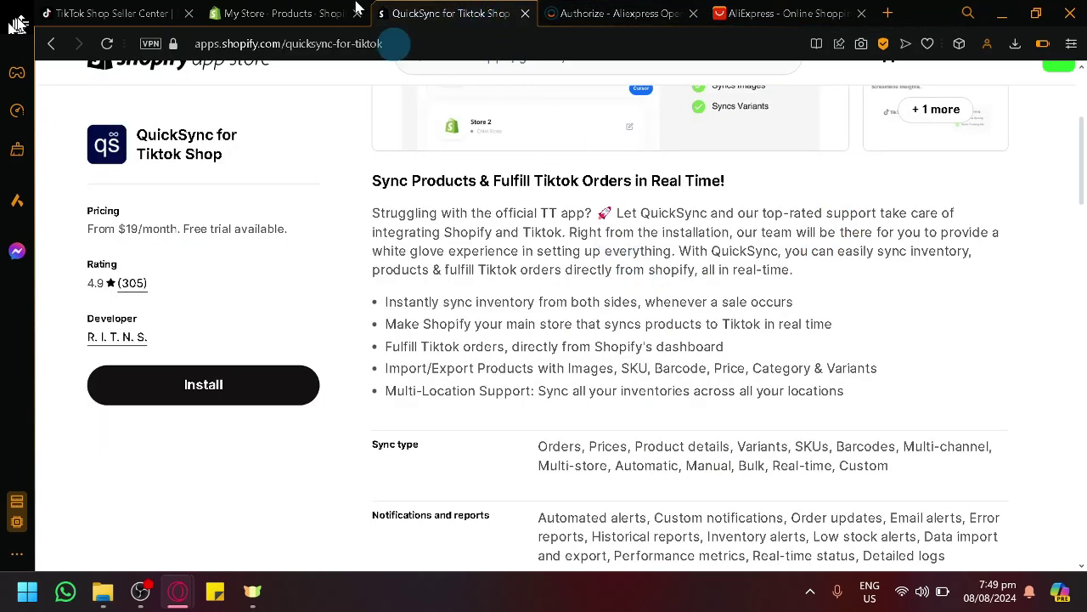
click(118, 13)
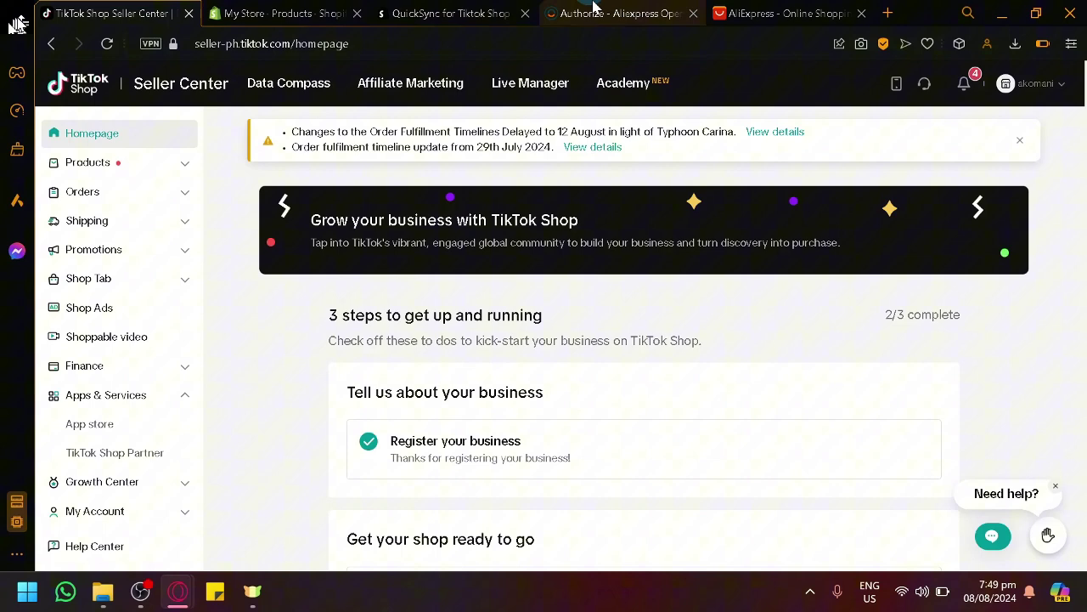
click(744, 7)
drag(744, 7, 378, 32)
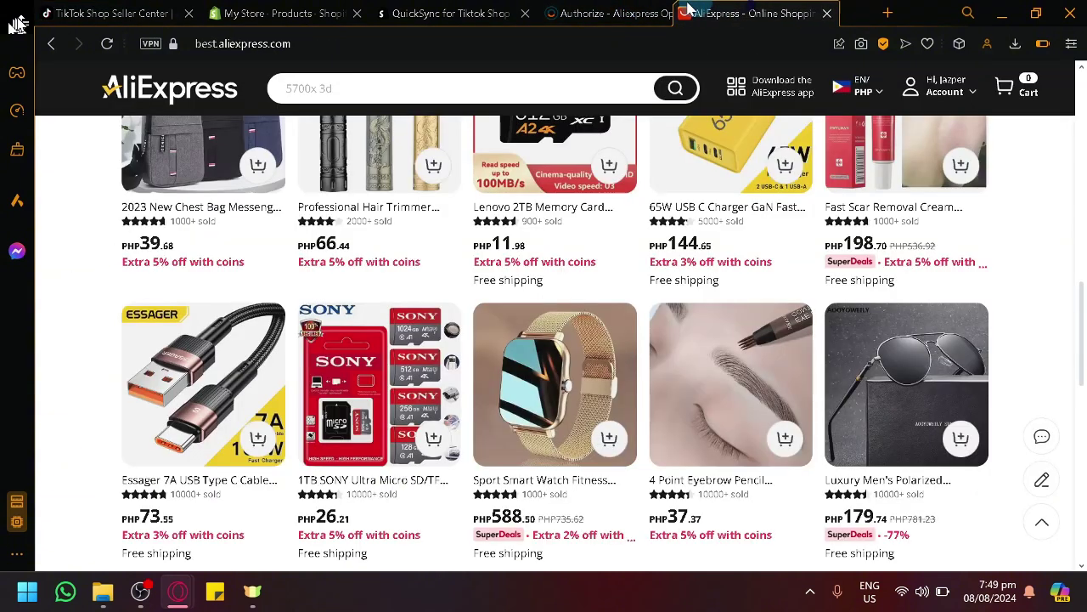